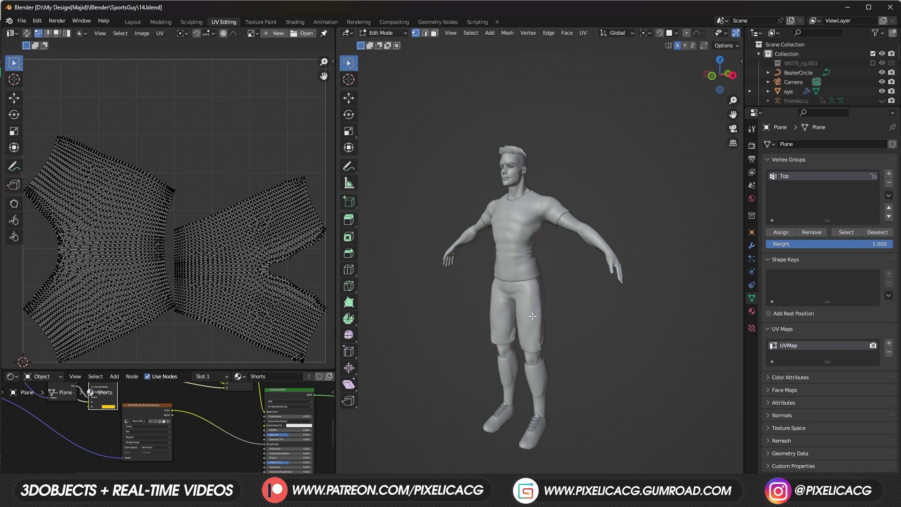
pyautogui.hotkey('alt', 'q')
pyautogui.hotkey('alt', 'q')
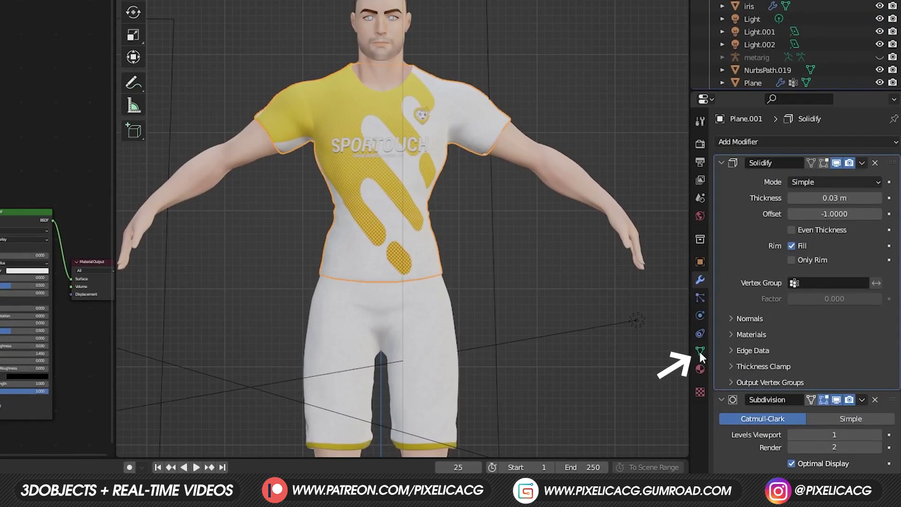
# Step: Add a new UV map to the shirt and name it Baking
pyautogui.click(700, 351)
pyautogui.scroll(-1, 884, 357)
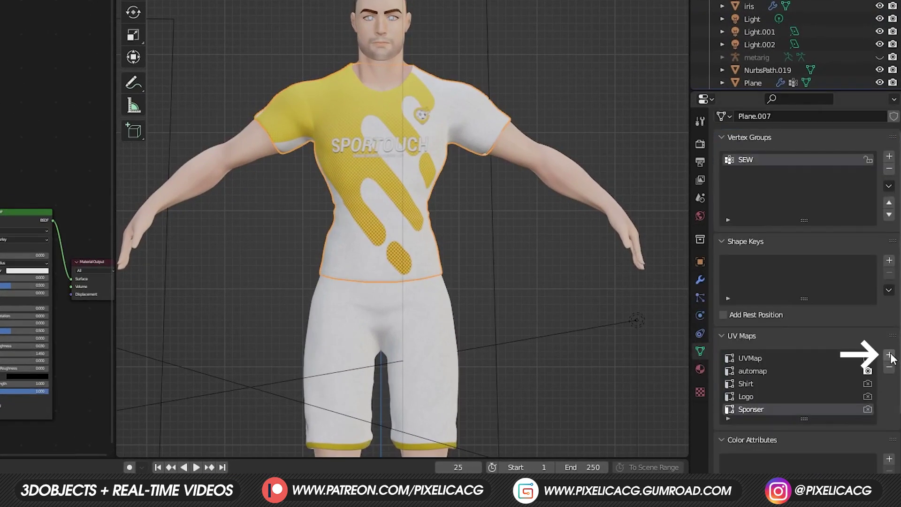
pyautogui.click(888, 354)
pyautogui.doubleClick(771, 409)
pyautogui.write('Baking')
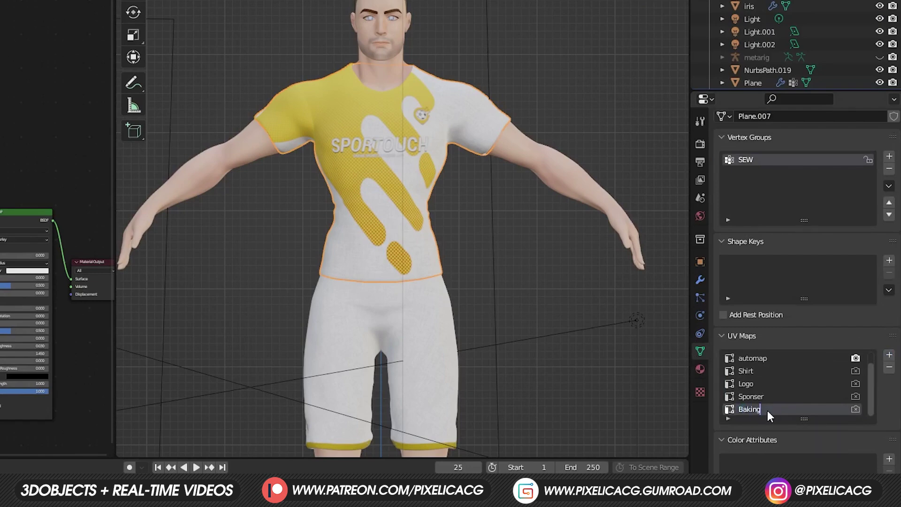
pyautogui.press('Return')
# Step: Add a new UV map to the shorts and name it baking
pyautogui.scroll(-1, 436, 296)
pyautogui.keyDown('shift'); pyautogui.moveTo(436, 296); pyautogui.dragTo(452, 206, button='middle'); pyautogui.keyUp('shift')
pyautogui.click(452, 207)
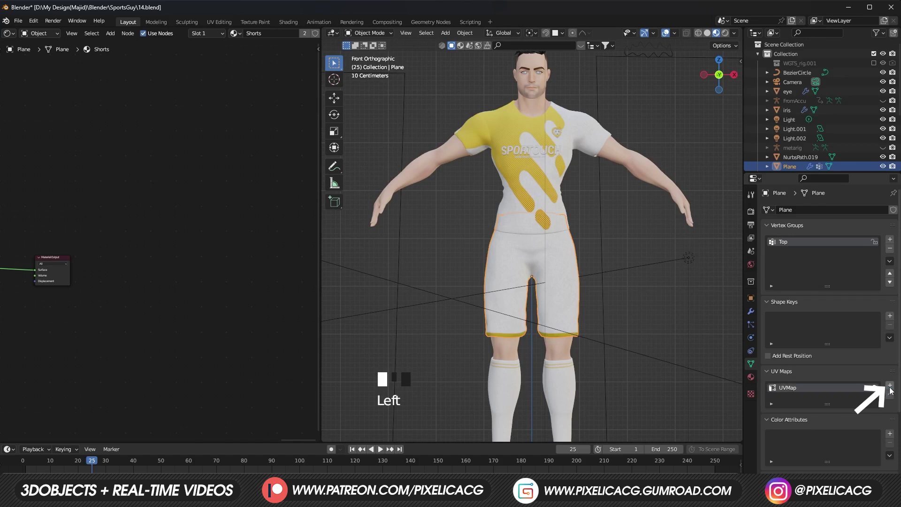
pyautogui.click(890, 387)
pyautogui.doubleClick(788, 397)
pyautogui.write('baking')
pyautogui.press('Return')
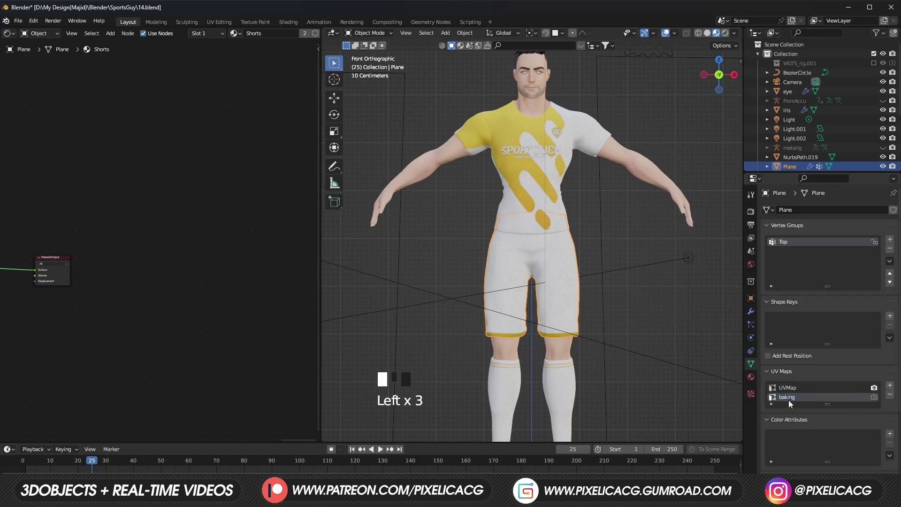
# Step: Add a new UV map to the body mesh and name it baking
pyautogui.click(558, 359)
pyautogui.click(890, 366)
pyautogui.doubleClick(798, 378)
pyautogui.write('baking')
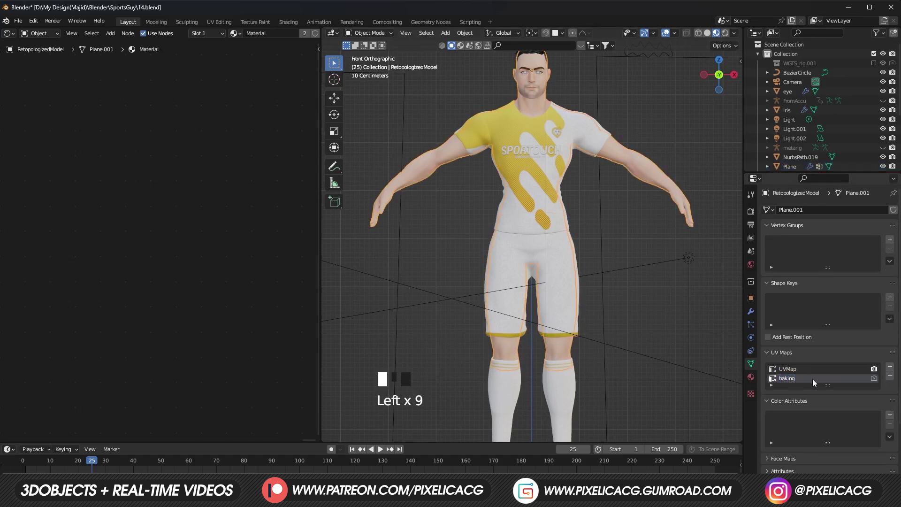
# Step: Add a new UV map to the socks and name it baking
pyautogui.click(563, 389)
pyautogui.click(563, 389)
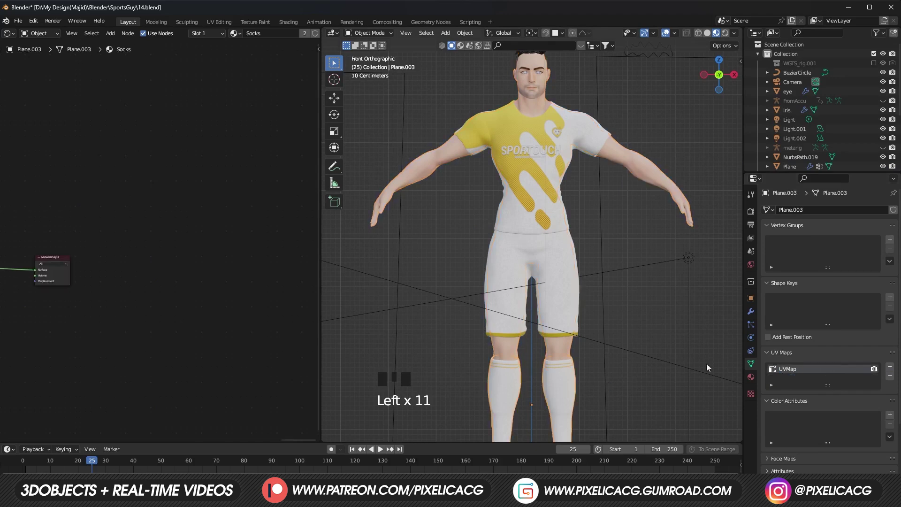
pyautogui.click(890, 367)
pyautogui.doubleClick(798, 378)
# Step: Add a new UV map named baking to the shoe on the character's left foot
pyautogui.click(558, 376)
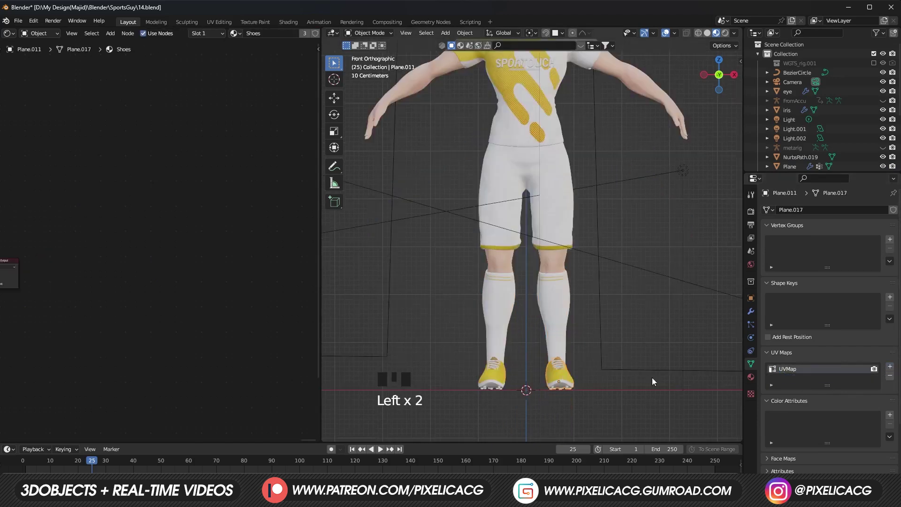
pyautogui.click(559, 376)
pyautogui.click(890, 367)
pyautogui.doubleClick(797, 378)
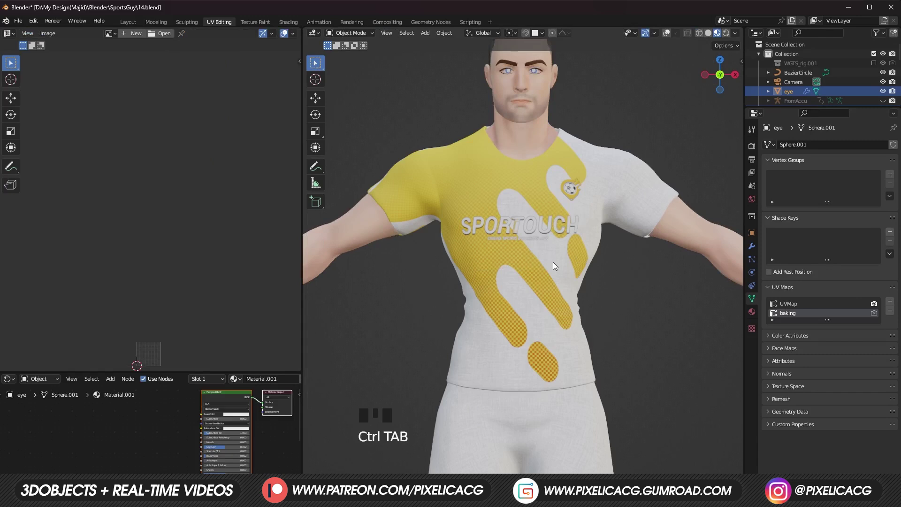
# Step: Check the UV map lists of the shirt, shorts and body, keeping the original UVMap active for rendering
pyautogui.click(554, 266)
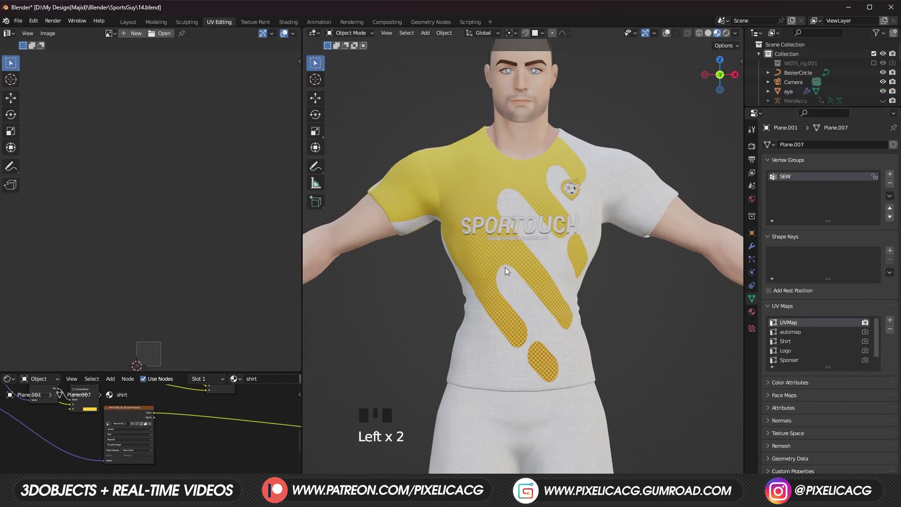
pyautogui.click(548, 376)
pyautogui.keyDown('shift'); pyautogui.moveTo(549, 377); pyautogui.dragTo(560, 283, button='middle'); pyautogui.keyUp('shift')
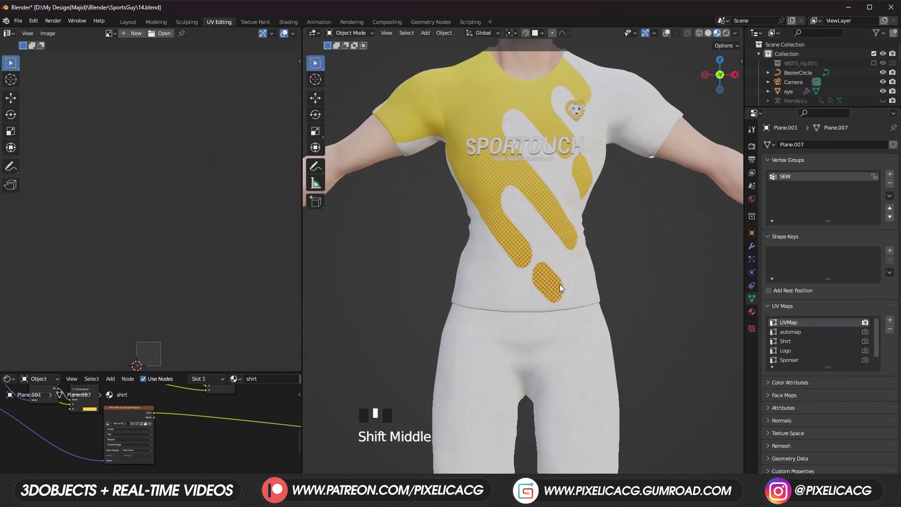
pyautogui.click(562, 331)
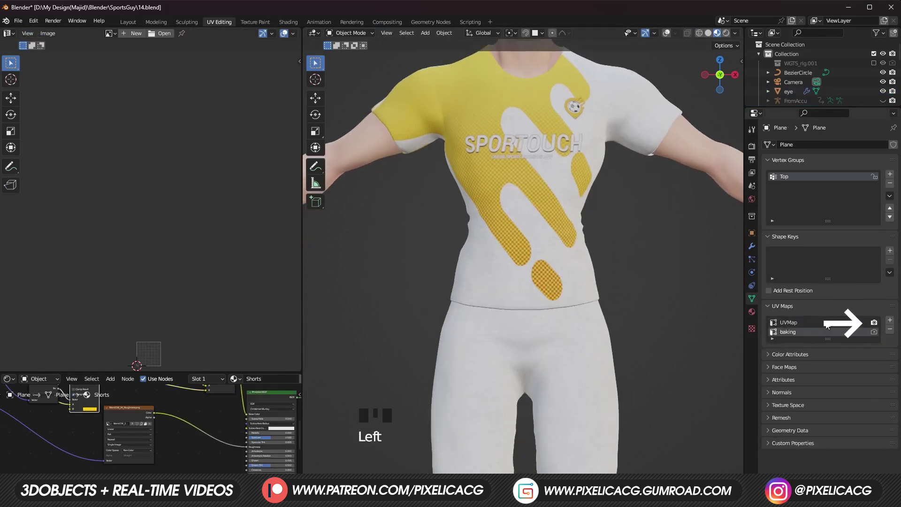
pyautogui.click(868, 325)
pyautogui.keyDown('shift'); pyautogui.moveTo(638, 117); pyautogui.dragTo(657, 197, button='middle'); pyautogui.keyUp('shift')
pyautogui.click(716, 253)
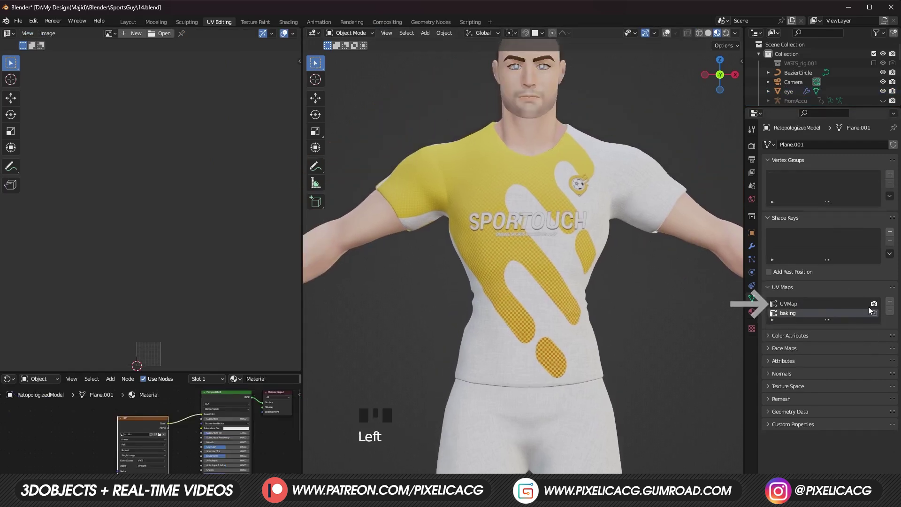
# Step: Select all the character's objects for editing and clear the Mark.png image from the widened UV editor
pyautogui.scroll(-2, 621, 353)
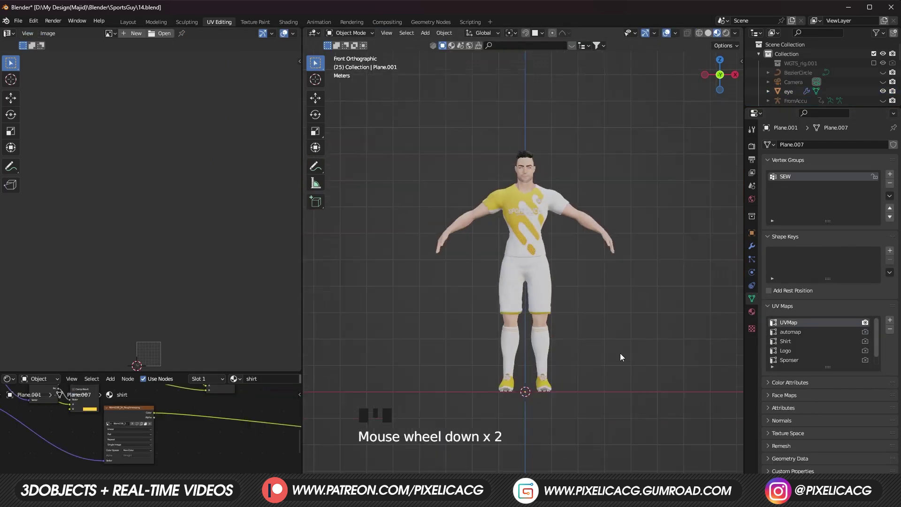
pyautogui.moveTo(632, 424); pyautogui.dragTo(420, 125)
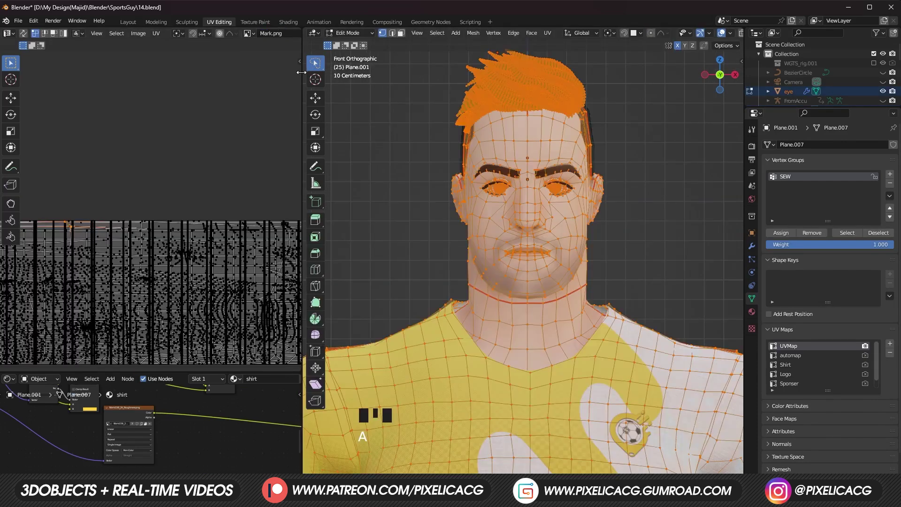
pyautogui.moveTo(302, 211); pyautogui.dragTo(409, 211)
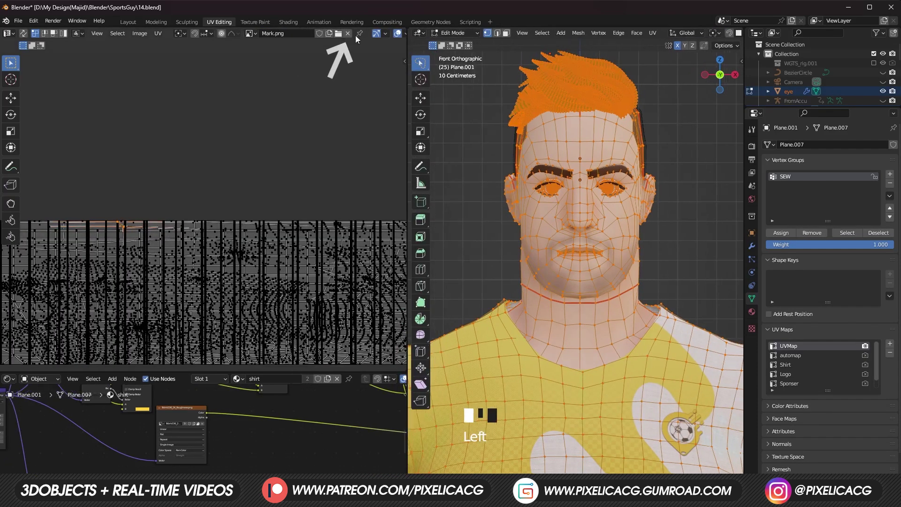
pyautogui.click(347, 33)
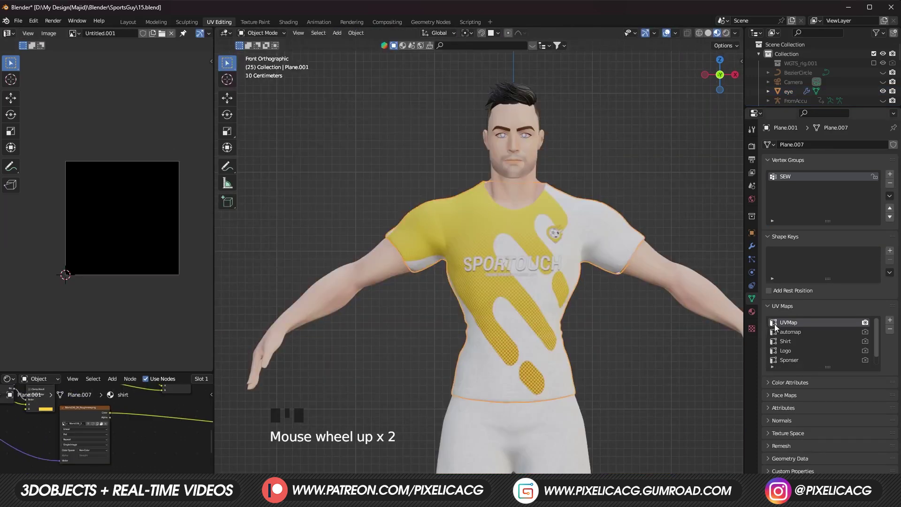
# Step: Make Baking the selected UV map on the shirt, leaving the render map as it is
pyautogui.moveTo(676, 330); pyautogui.dragTo(751, 331, button='middle')
pyautogui.scroll(-1, 795, 352)
pyautogui.click(796, 359)
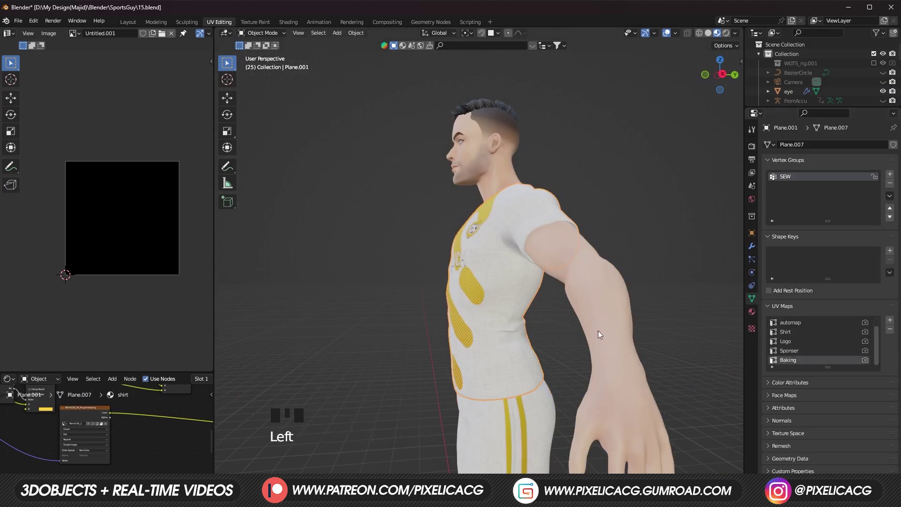
pyautogui.moveTo(598, 330); pyautogui.dragTo(522, 333, button='middle')
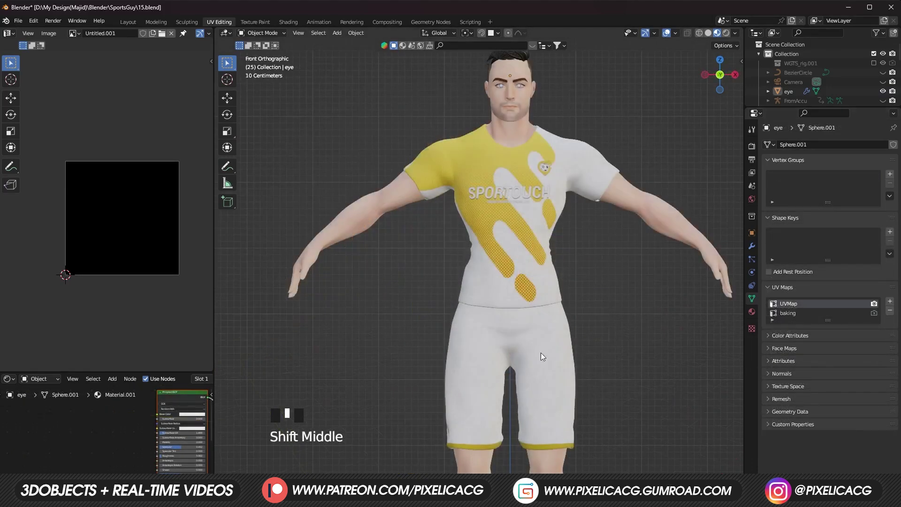
# Step: Inspect each shoe's UV layout in Edit Mode with the baking UV map selected
pyautogui.keyDown('shift'); pyautogui.moveTo(541, 352); pyautogui.dragTo(504, 317, button='middle'); pyautogui.keyUp('shift')
pyautogui.scroll(-2, 520, 341)
pyautogui.click(503, 385)
pyautogui.press('Tab')
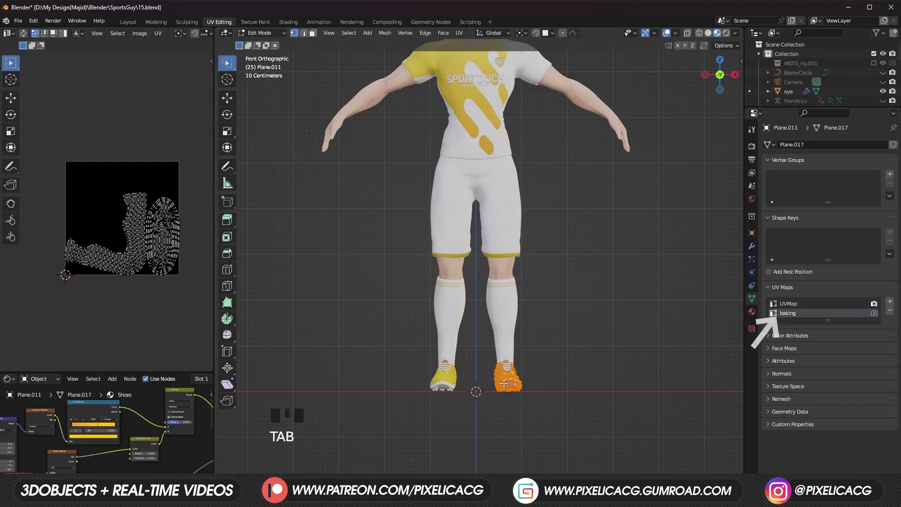
pyautogui.press('a')
pyautogui.press('Tab')
pyautogui.click(449, 381)
pyautogui.press('Tab')
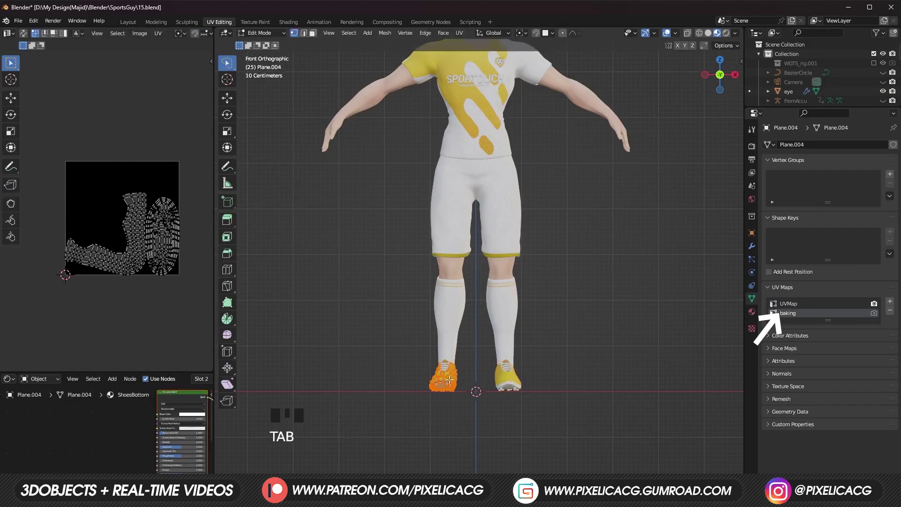
pyautogui.press('Tab')
# Step: Open all the character's objects together in Edit Mode, with the body active, and select all their UVs
pyautogui.scroll(-2, 475, 345)
pyautogui.click(446, 181)
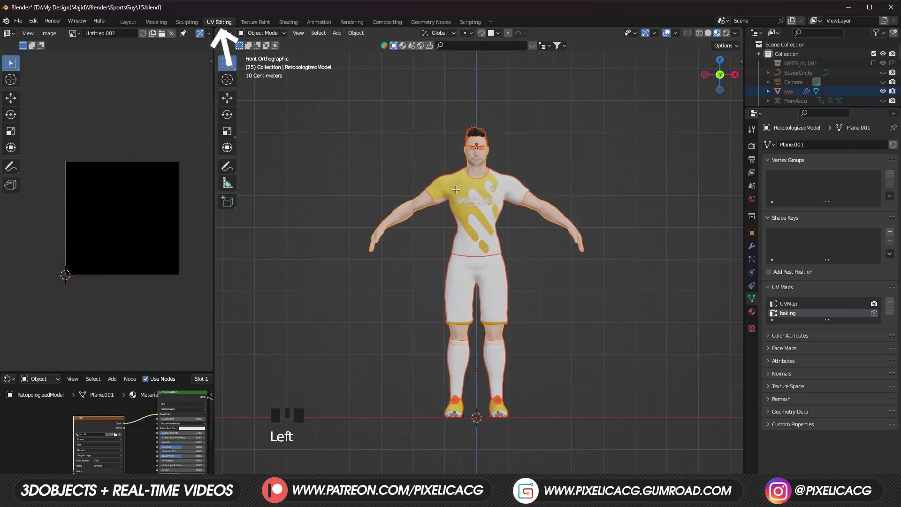
pyautogui.press('Tab')
pyautogui.press('a')
pyautogui.scroll(2, 112, 199)
pyautogui.press('a')
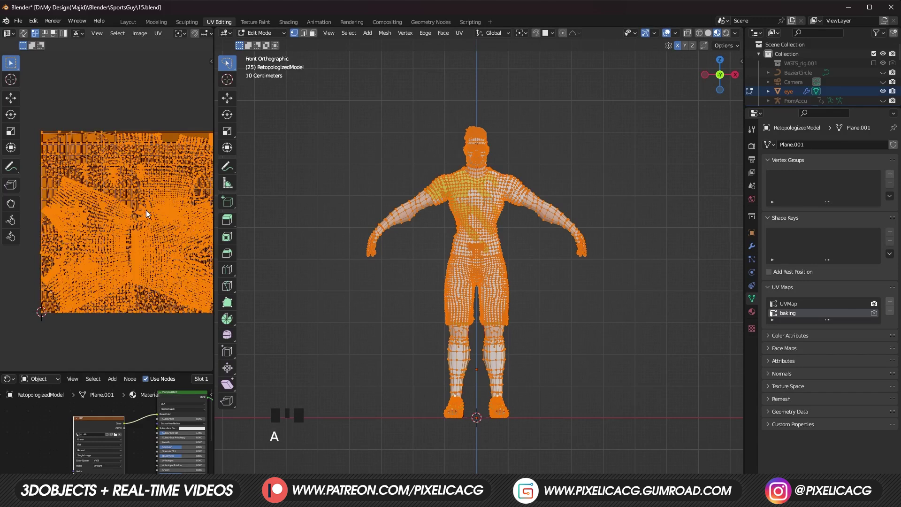
# Step: Deselect everything and select the linked body geometry at the arm to view only its UVs
pyautogui.click(402, 210)
pyautogui.click(402, 210)
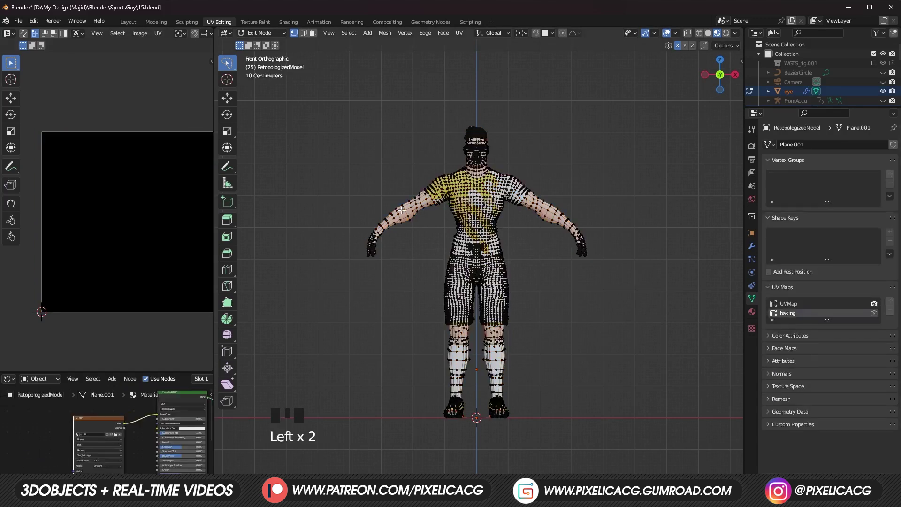
pyautogui.press('l')
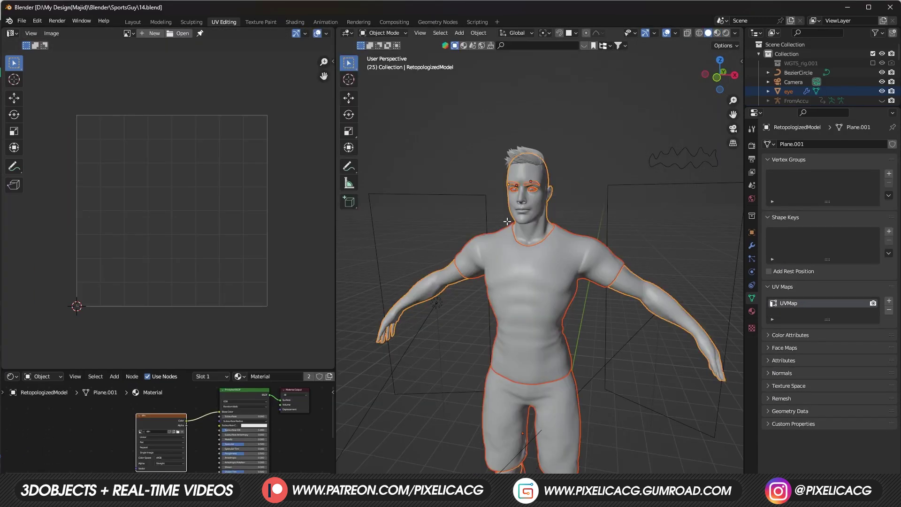
# Step: Select all the UVs and pack the islands using Exact Shape (Concave), Scale, Rotate and a 0.001 scaled margin
pyautogui.press('a')
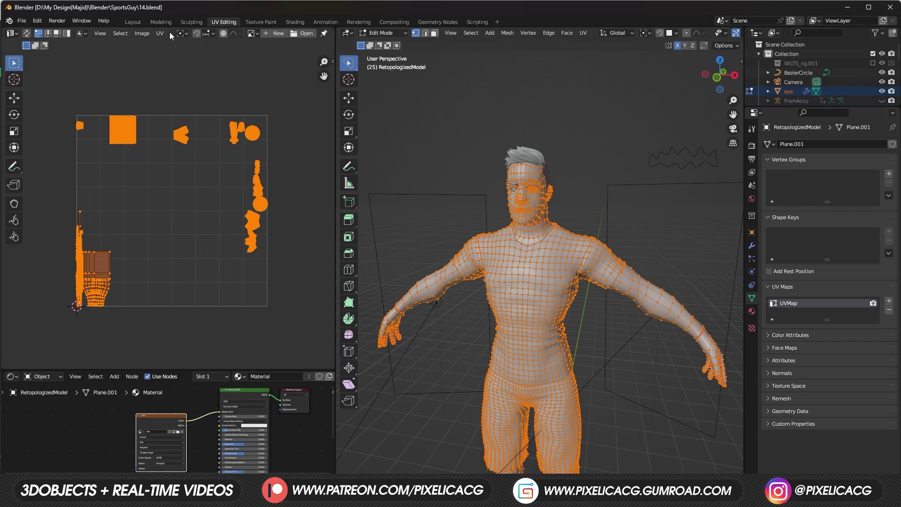
pyautogui.click(164, 34)
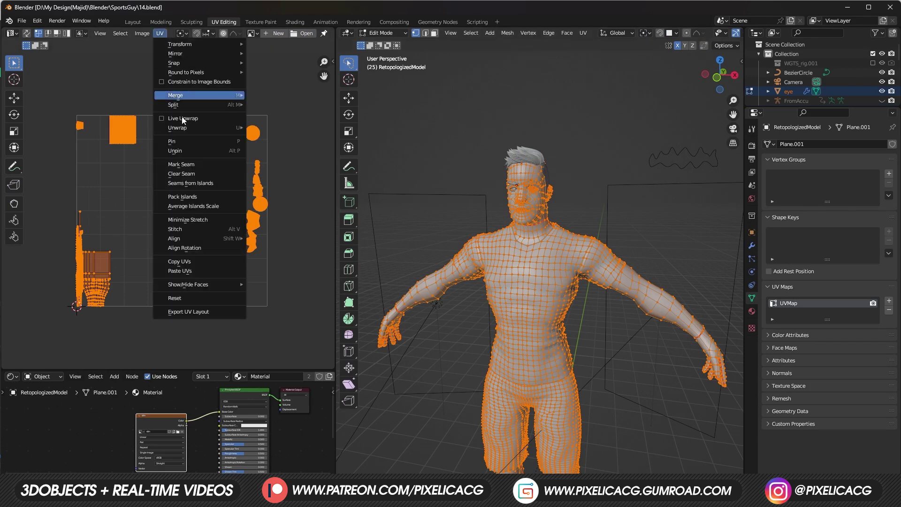
pyautogui.click(198, 195)
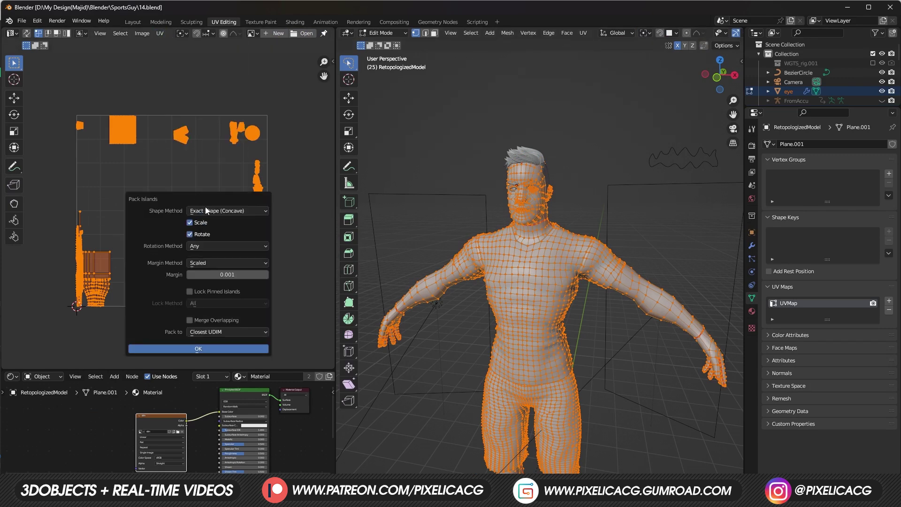
pyautogui.click(207, 351)
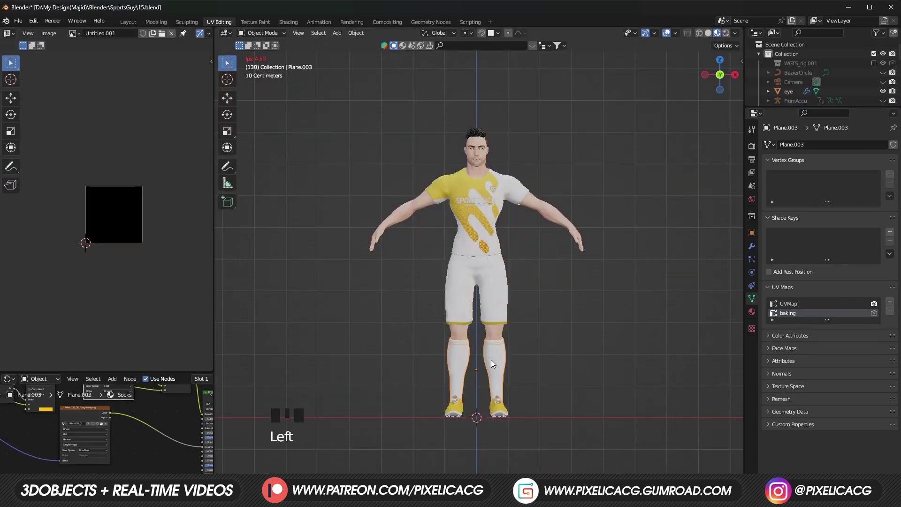
# Step: Move all of the socks' UVs outside the UV square, to its left
pyautogui.press('Tab')
pyautogui.press('a')
pyautogui.press('g')
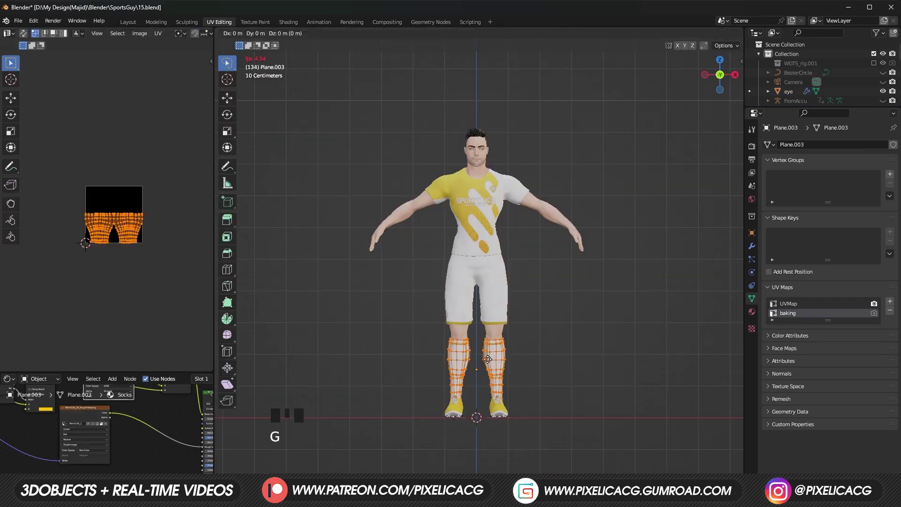
pyautogui.hotkey('ctrl', 'z')
pyautogui.press('g')
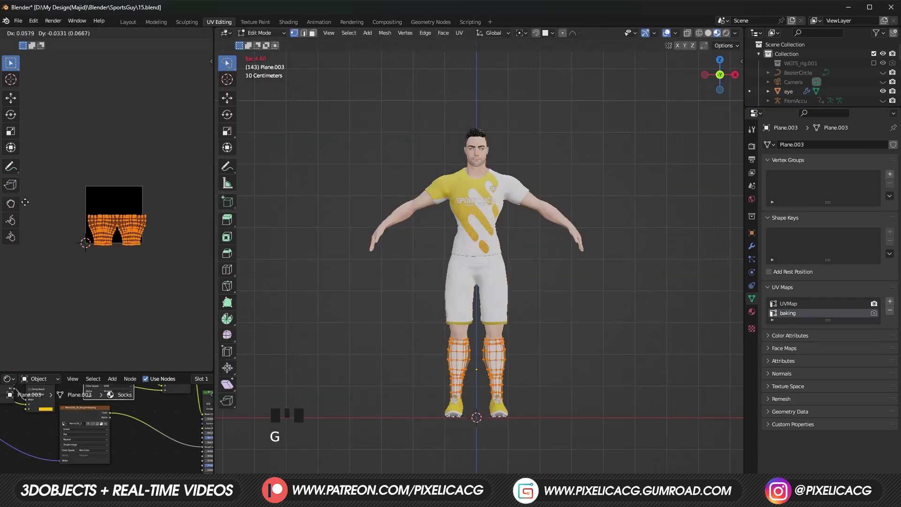
pyautogui.click(189, 201)
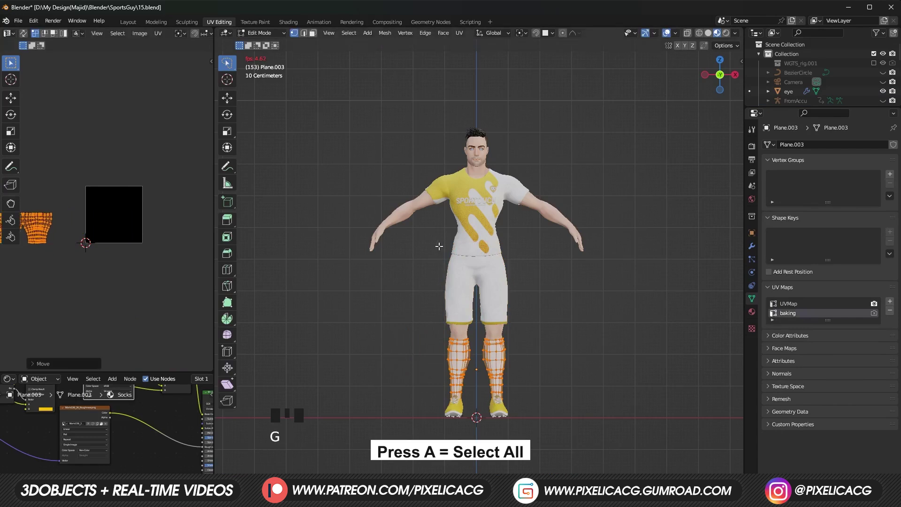
# Step: Select the body's UVs and reposition the large torso island near the UV square's upper-right corner
pyautogui.press('a')
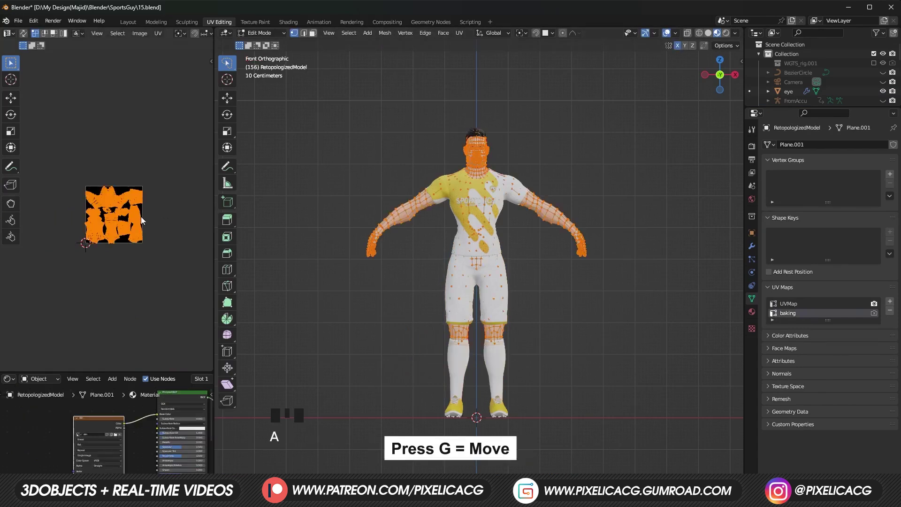
pyautogui.press('g')
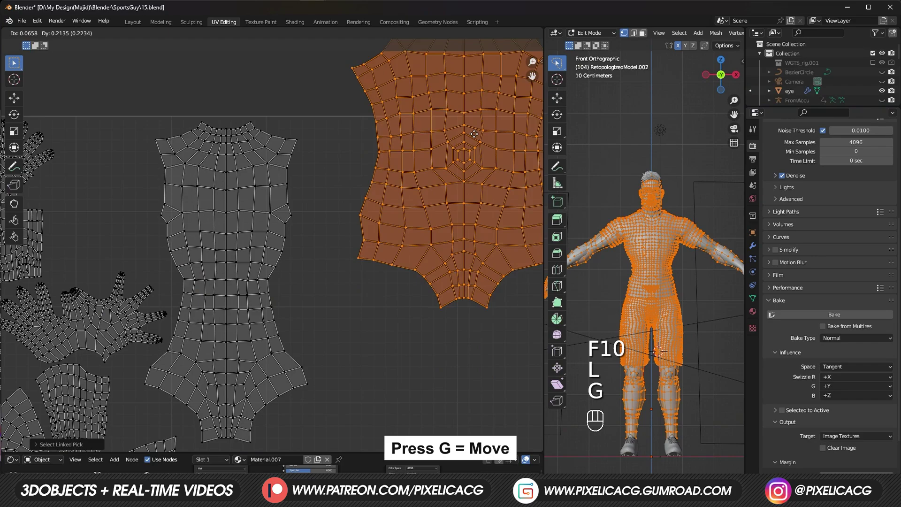
pyautogui.scroll(-5, 443, 276)
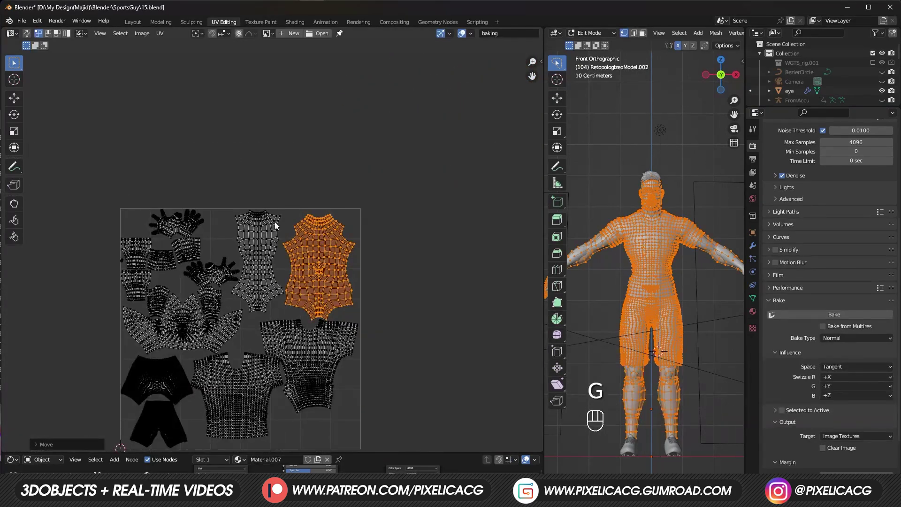
# Step: Select the head's UV island, adjust its scale and reposition it above the shorts islands within the UV square
pyautogui.press('l')
pyautogui.press('l')
pyautogui.scroll(5, 217, 362)
pyautogui.press('s')
pyautogui.press('g')
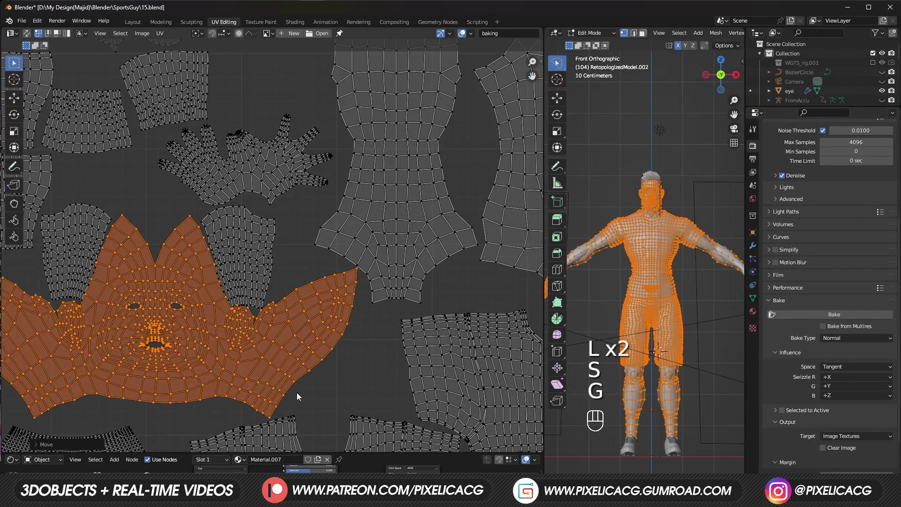
pyautogui.press('s')
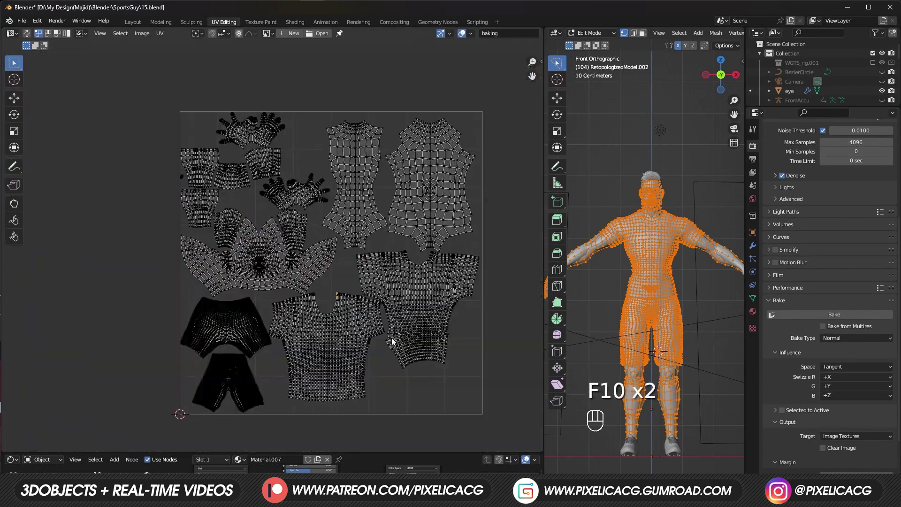
pyautogui.moveTo(392, 341); pyautogui.dragTo(355, 340, button='middle')
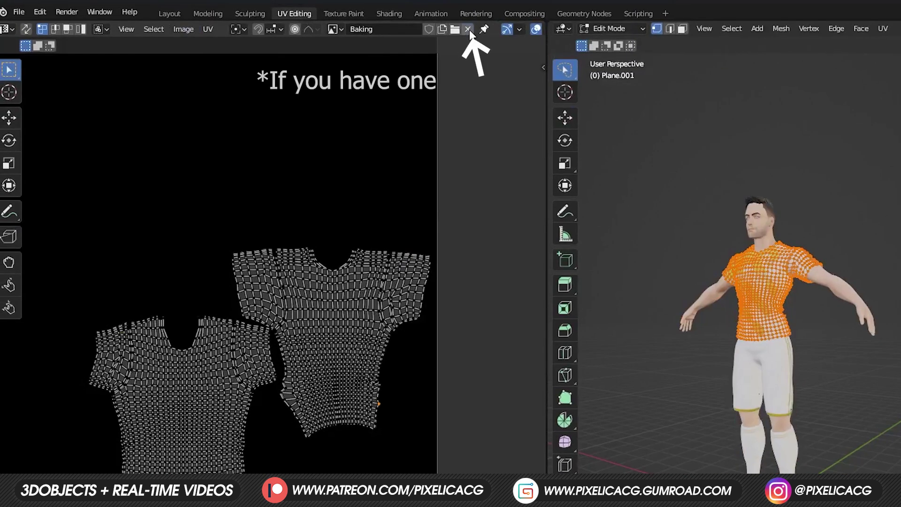
# Step: Unlink the current image from the UV editor and start a new image named BakingDiffuse
pyautogui.click(459, 28)
pyautogui.click(355, 32)
pyautogui.click(367, 53)
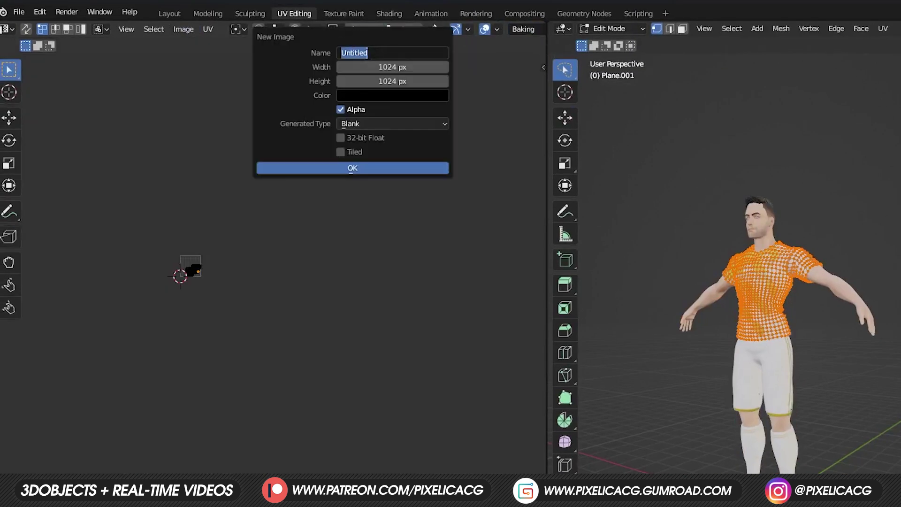
pyautogui.write('BakingDiffuse')
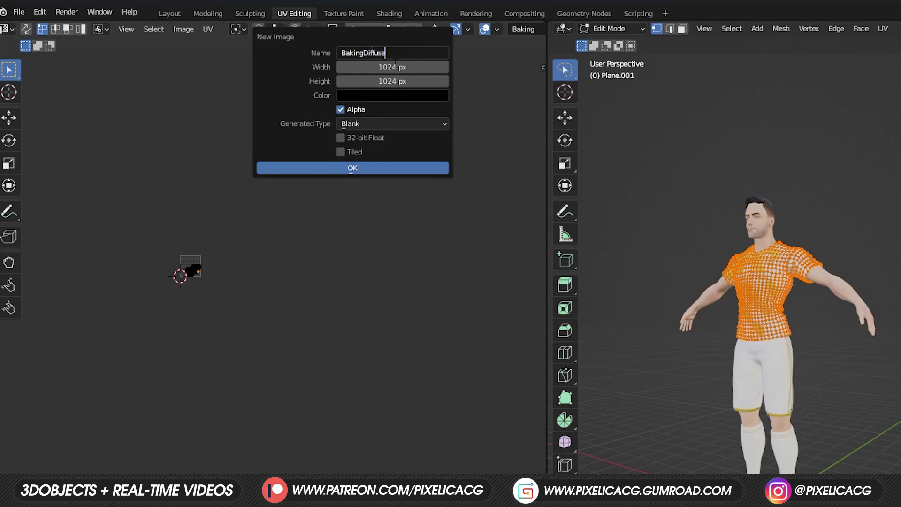
# Step: Set the new image's width and height to 6144 px (1024*6) and create it
pyautogui.click(386, 68)
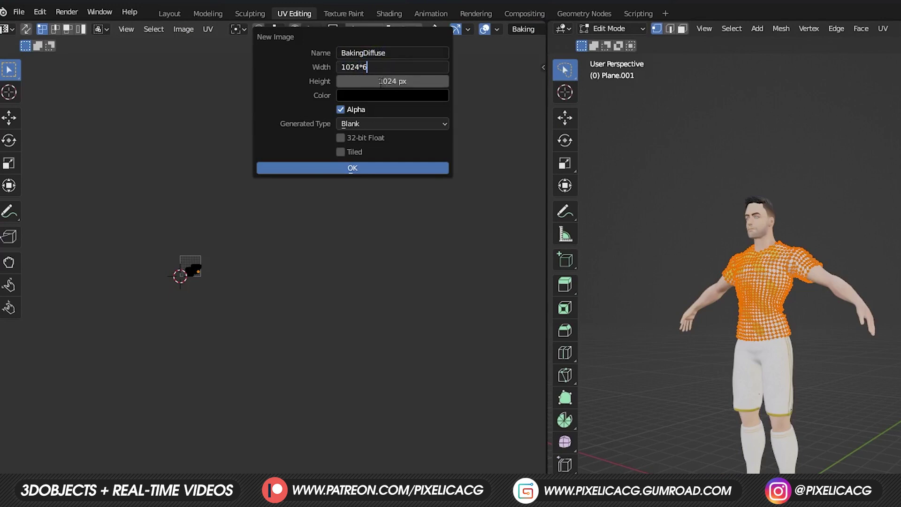
pyautogui.press('Return')
pyautogui.click(388, 81)
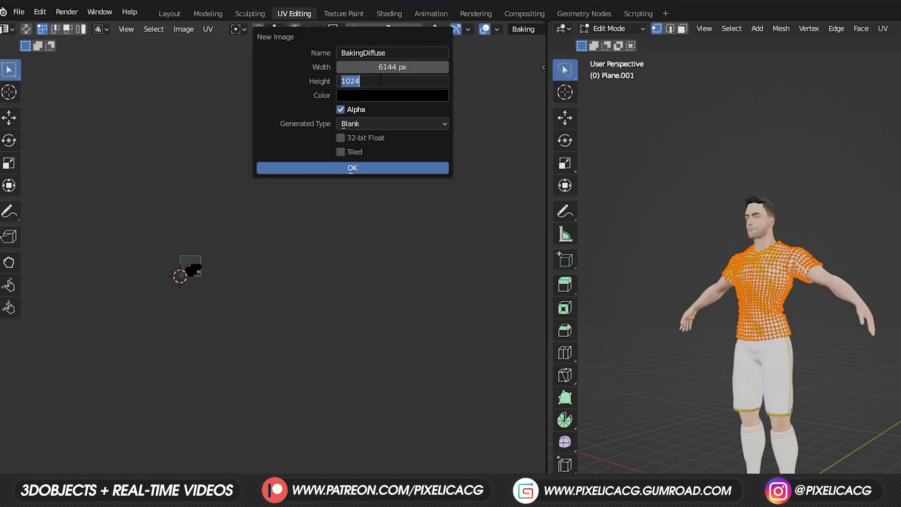
pyautogui.click(381, 81)
pyautogui.press('Return')
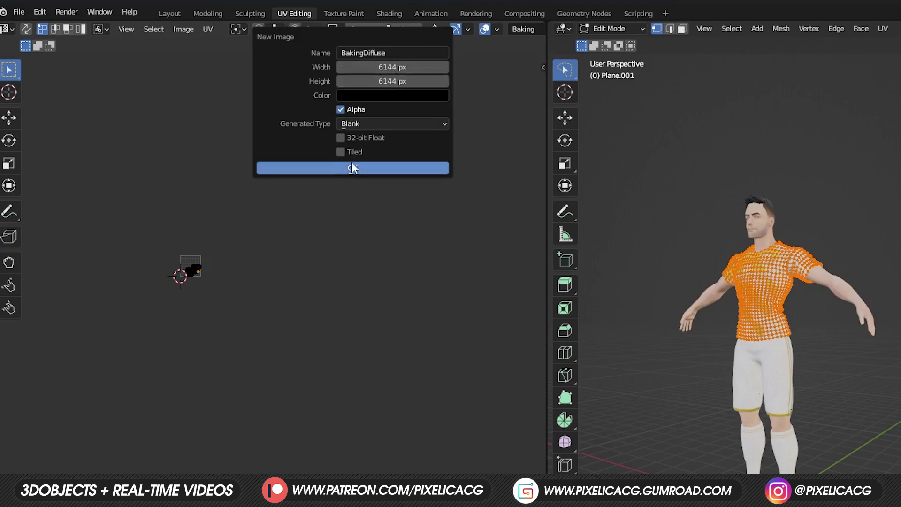
pyautogui.press('Return')
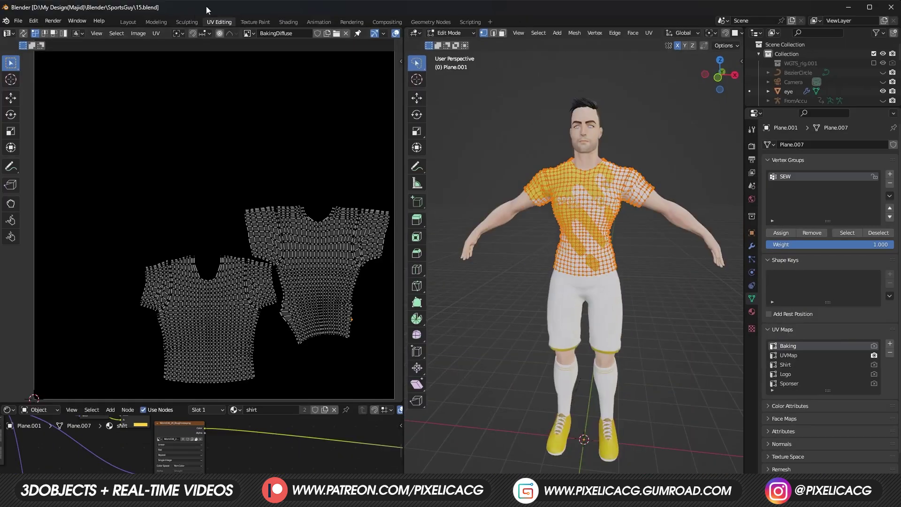
# Step: Switch to the Layout workspace and add an Image Texture node beside the shirt material's Material Output
pyautogui.click(125, 22)
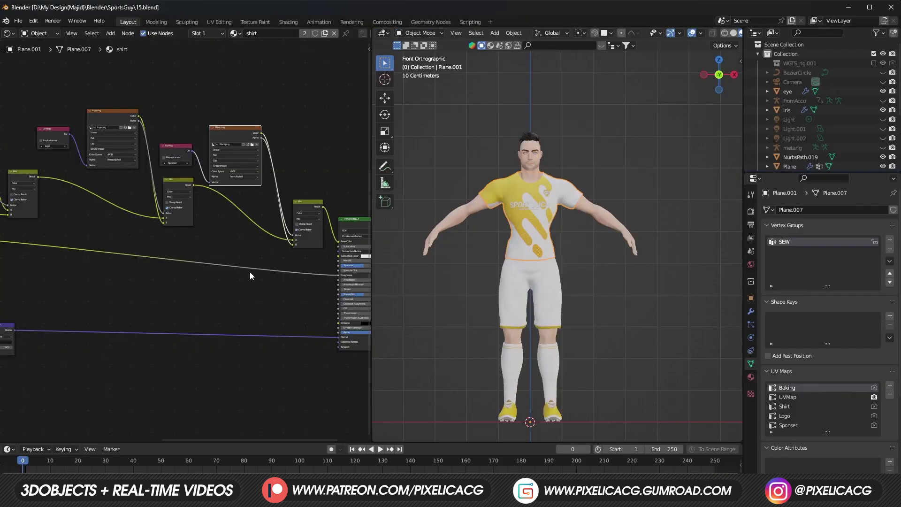
pyautogui.scroll(3, 249, 272)
pyautogui.hotkey('shift', 'a')
pyautogui.write('image')
pyautogui.press('Return')
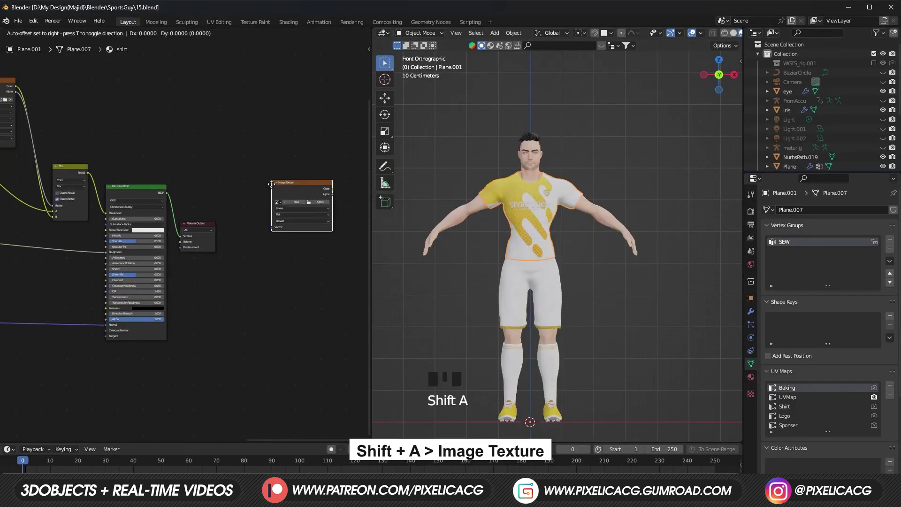
pyautogui.click(248, 237)
# Step: Assign the BakingDiffuse image to the unconnected Image Texture node in the shirt material
pyautogui.scroll(4, 259, 253)
pyautogui.moveTo(259, 258); pyautogui.dragTo(207, 264, button='middle')
pyautogui.click(196, 259)
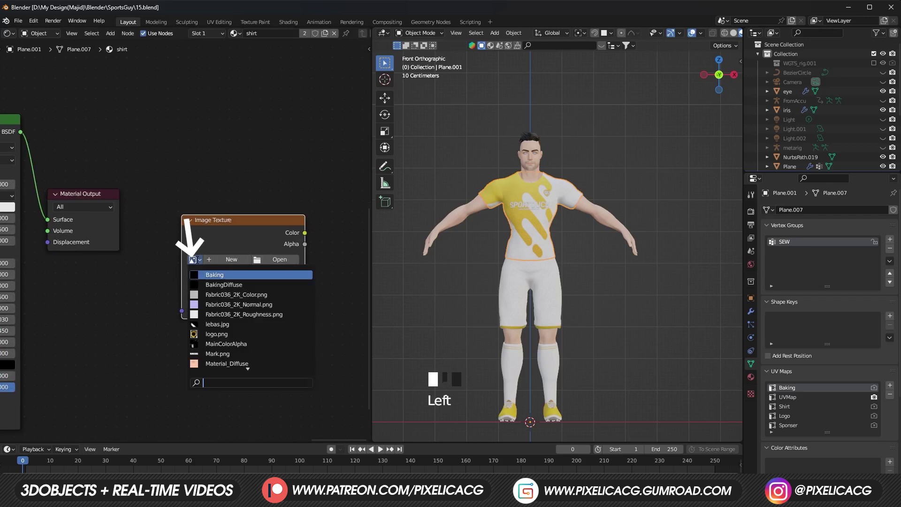
pyautogui.click(212, 284)
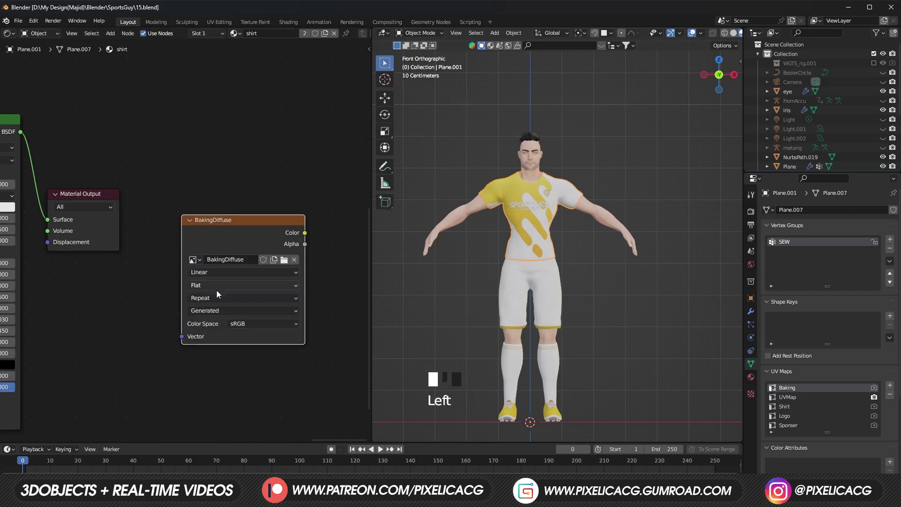
# Step: Copy the shirt material's BakingDiffuse texture node so it can be reused in the other materials
pyautogui.click(174, 298)
pyautogui.hotkey('ctrl', 'c')
pyautogui.click(226, 253)
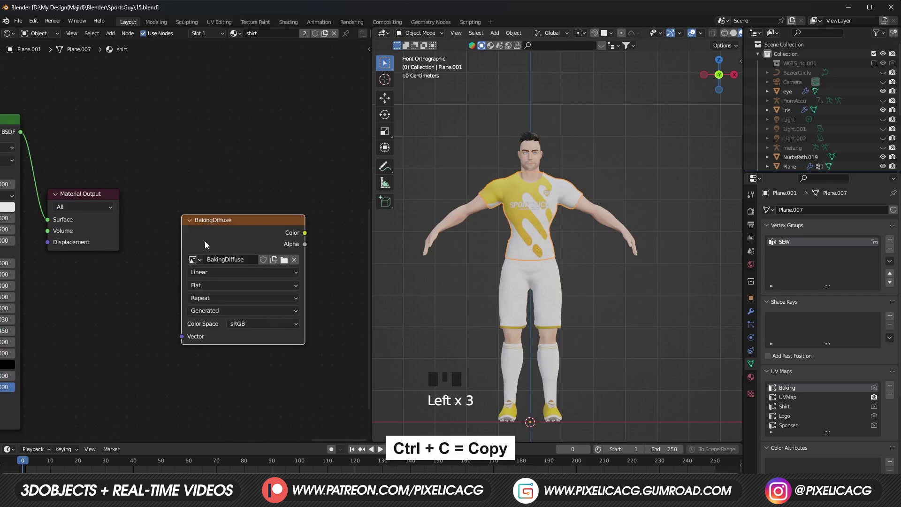
pyautogui.hotkey('ctrl', 'c')
pyautogui.hotkey('ctrl', 'c')
pyautogui.hotkey('ctrl', 'c')
pyautogui.moveTo(226, 233); pyautogui.dragTo(221, 238)
pyautogui.hotkey('ctrl', 'c')
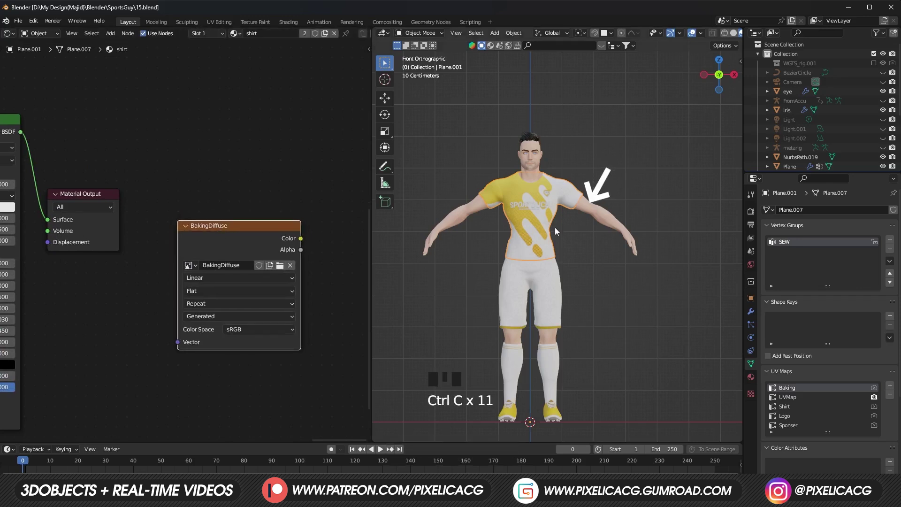
# Step: Select the body and paste the BakingDiffuse node into its material, placing it beside the Material Output as the active node
pyautogui.click(598, 213)
pyautogui.hotkey('ctrl', 'v')
pyautogui.scroll(-5, 261, 249)
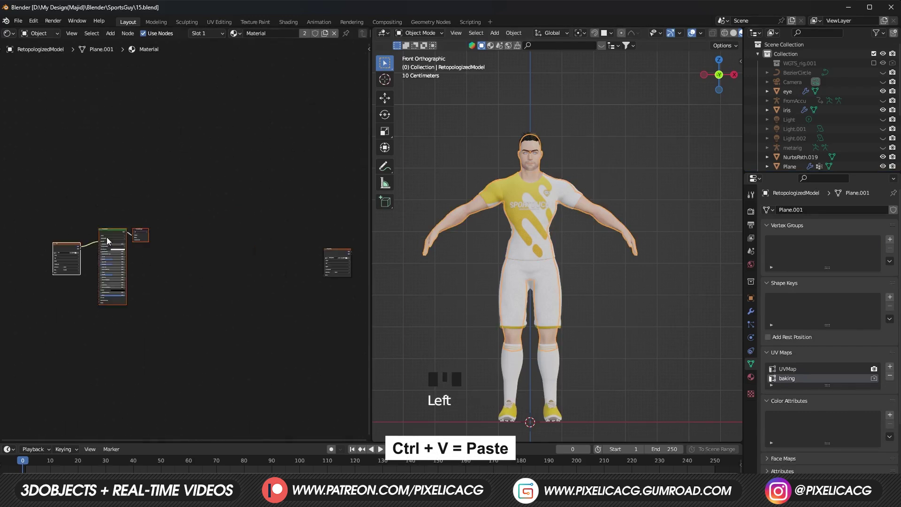
pyautogui.moveTo(107, 241); pyautogui.dragTo(275, 256)
pyautogui.moveTo(353, 272); pyautogui.dragTo(238, 272, button='middle')
pyautogui.scroll(3, 238, 272)
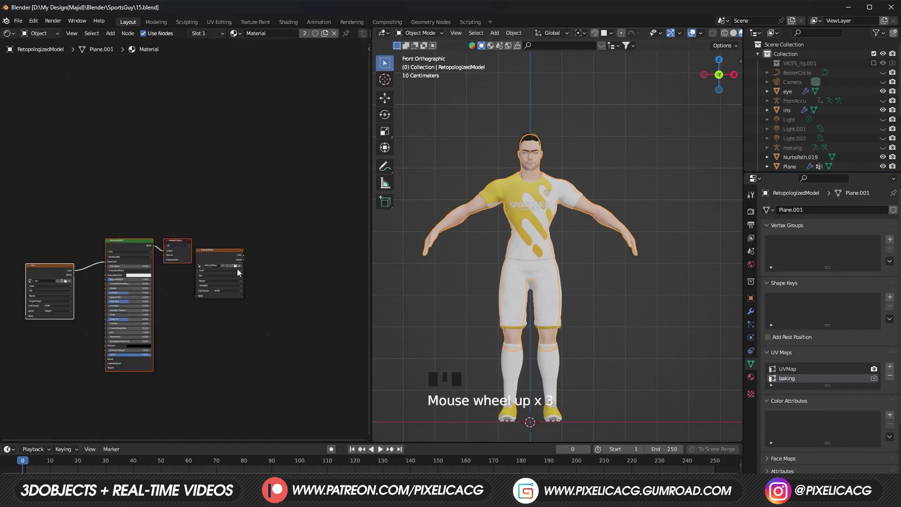
pyautogui.click(223, 259)
# Step: Select the shorts and paste the BakingDiffuse node into their material, placing it beside the Material Output
pyautogui.click(556, 235)
pyautogui.click(550, 286)
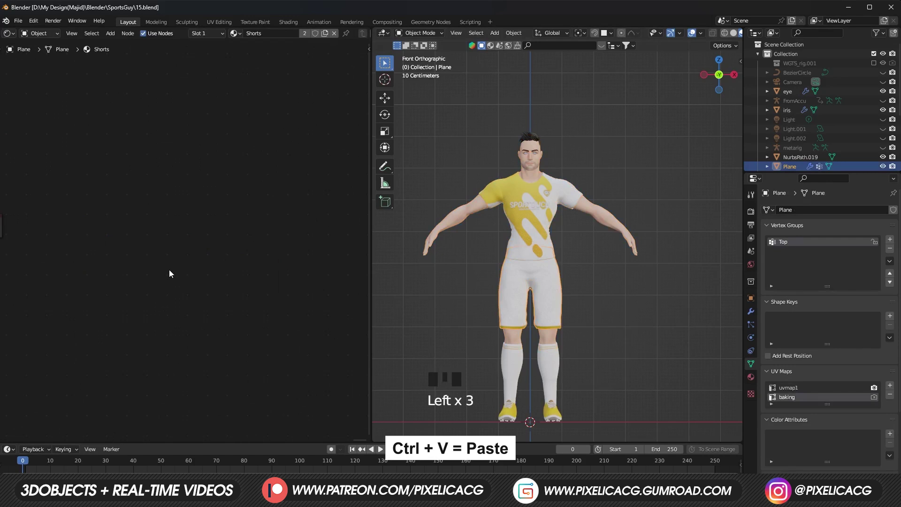
pyautogui.hotkey('ctrl', 'v')
pyautogui.moveTo(88, 286); pyautogui.dragTo(155, 289, button='middle')
pyautogui.moveTo(319, 266); pyautogui.dragTo(113, 236)
# Step: Select the socks and paste the BakingDiffuse node into their material, placing it beside the Material Output
pyautogui.click(558, 371)
pyautogui.click(554, 371)
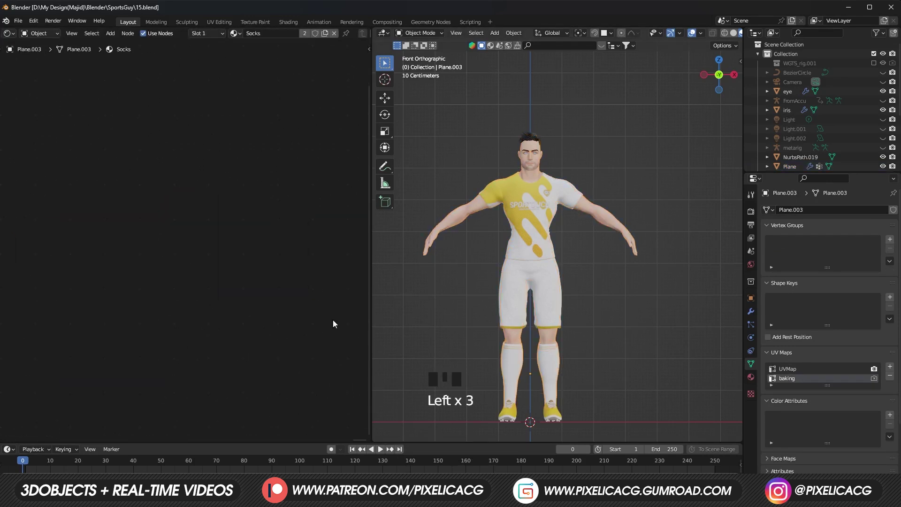
pyautogui.moveTo(220, 254); pyautogui.dragTo(285, 271, button='middle')
pyautogui.hotkey('ctrl', 'v')
pyautogui.moveTo(190, 217); pyautogui.dragTo(191, 263, button='middle')
pyautogui.moveTo(329, 267); pyautogui.dragTo(67, 220)
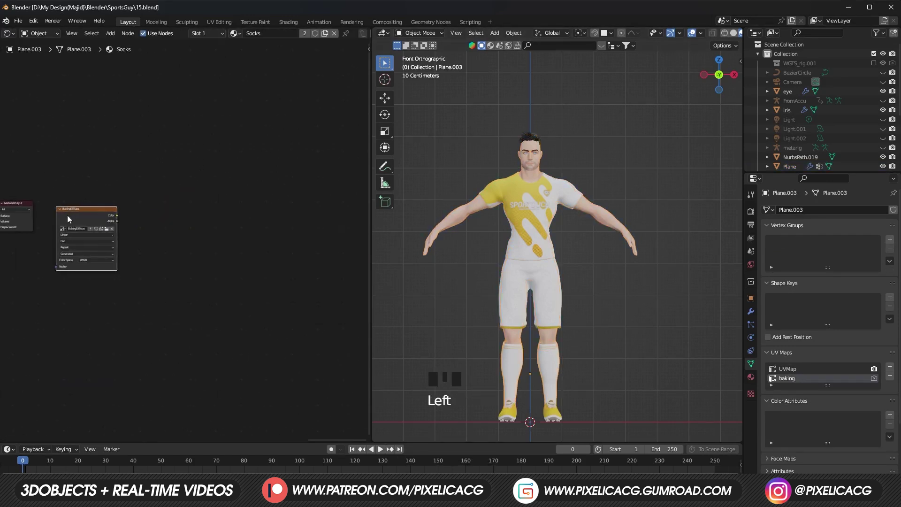
# Step: Inspect the nodes around the Material Output in the shoes' and shorts' materials
pyautogui.click(544, 411)
pyautogui.moveTo(229, 314); pyautogui.dragTo(231, 283, button='middle')
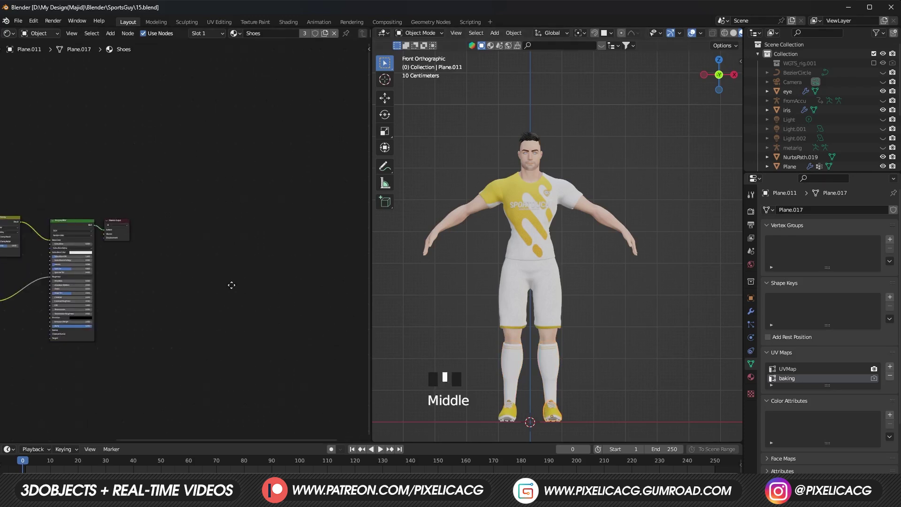
pyautogui.scroll(-2, 274, 282)
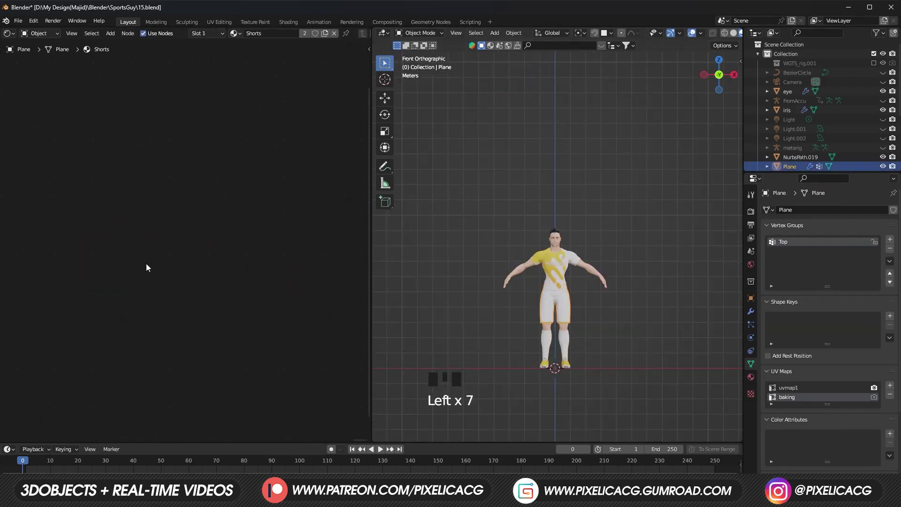
pyautogui.moveTo(97, 251); pyautogui.dragTo(257, 266, button='middle')
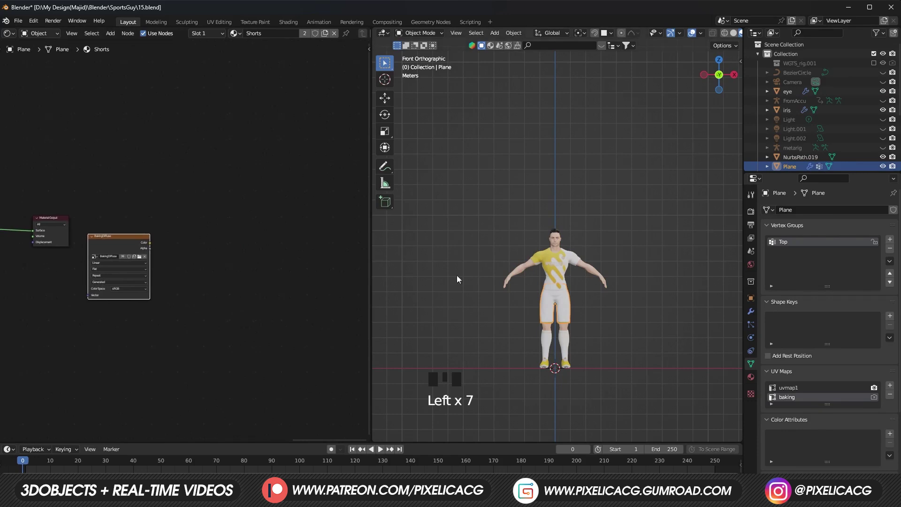
# Step: Select all of the character's parts and switch the render engine to Cycles
pyautogui.moveTo(648, 219); pyautogui.dragTo(491, 375)
pyautogui.scroll(-3, 569, 301)
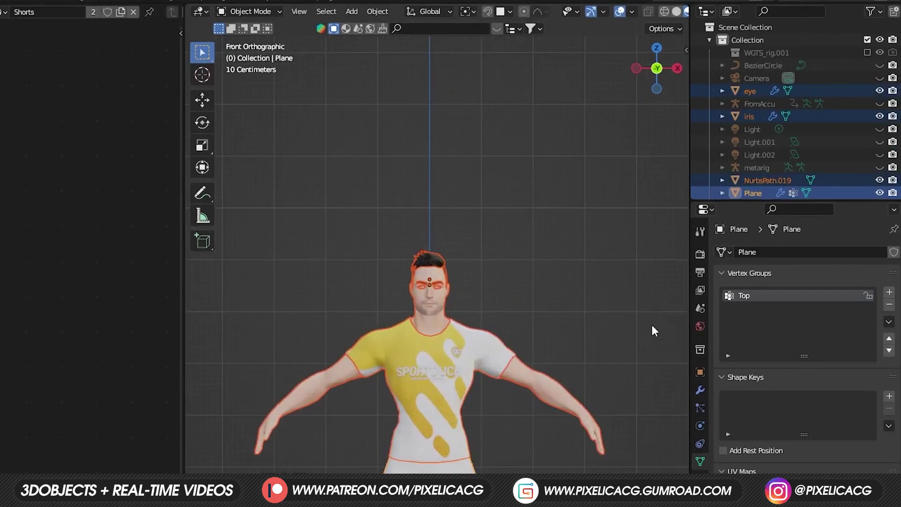
pyautogui.click(699, 253)
pyautogui.click(821, 253)
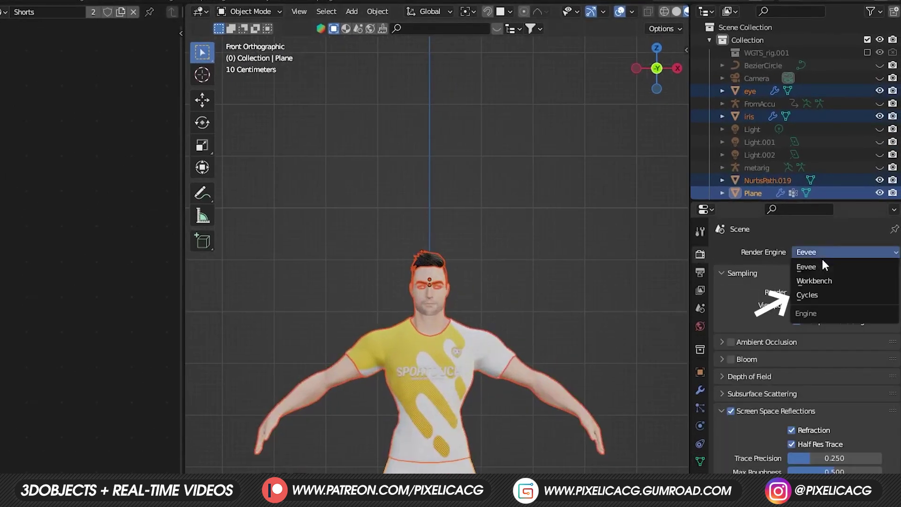
pyautogui.click(815, 294)
# Step: Set the bake type to Diffuse and turn off the Direct and Indirect contributions, keeping only Color
pyautogui.scroll(-5, 723, 415)
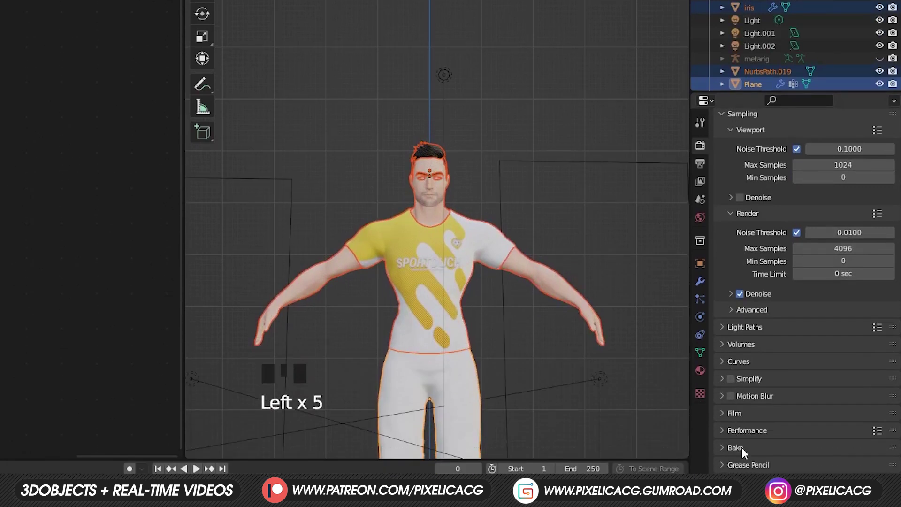
pyautogui.click(741, 447)
pyautogui.scroll(-8, 732, 437)
pyautogui.click(835, 347)
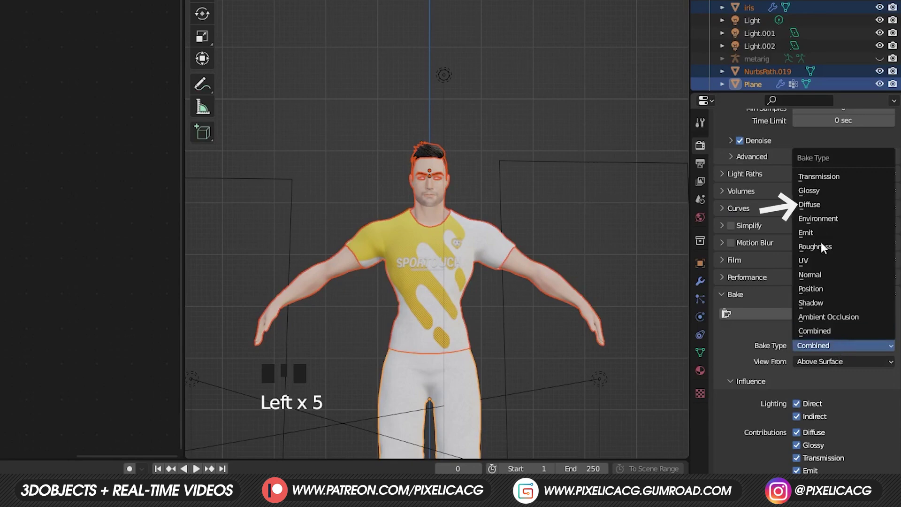
pyautogui.click(824, 203)
pyautogui.click(796, 403)
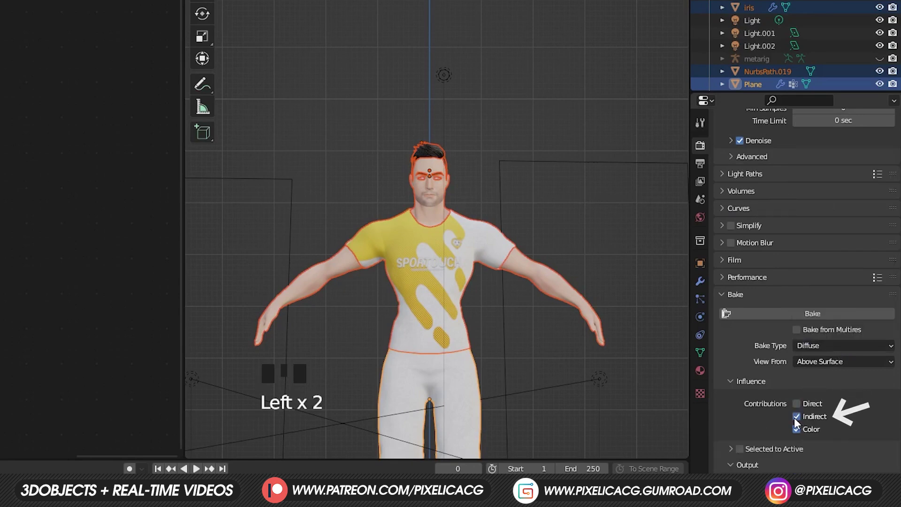
pyautogui.click(796, 416)
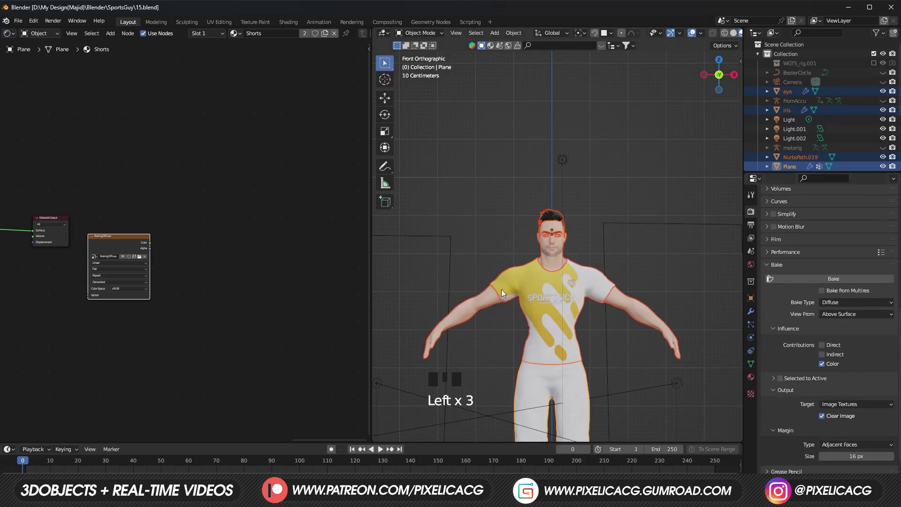
# Step: Make the BakingDiffuse node active in the shorts material and bake the diffuse map for the selected character parts
pyautogui.keyDown('shift'); pyautogui.moveTo(502, 289); pyautogui.dragTo(485, 195, button='middle'); pyautogui.keyUp('shift')
pyautogui.moveTo(121, 215); pyautogui.dragTo(180, 216, button='middle')
pyautogui.scroll(4, 180, 216)
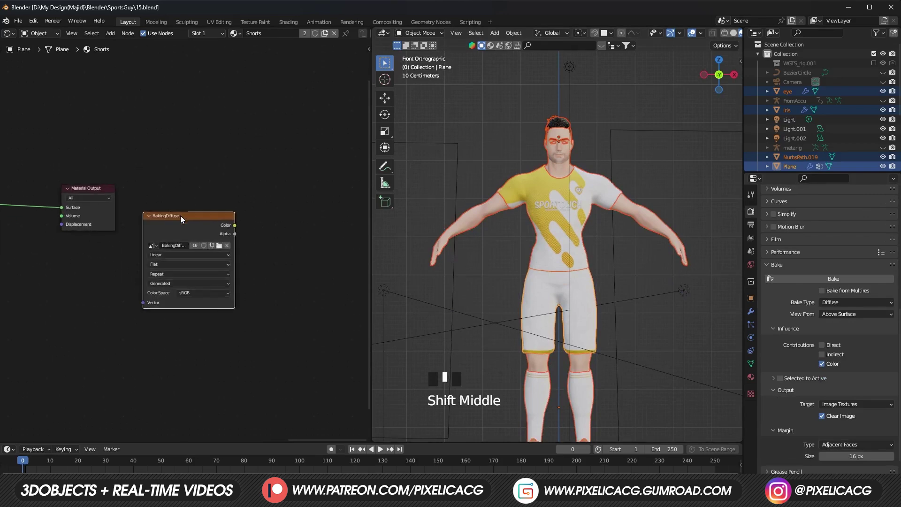
pyautogui.click(182, 218)
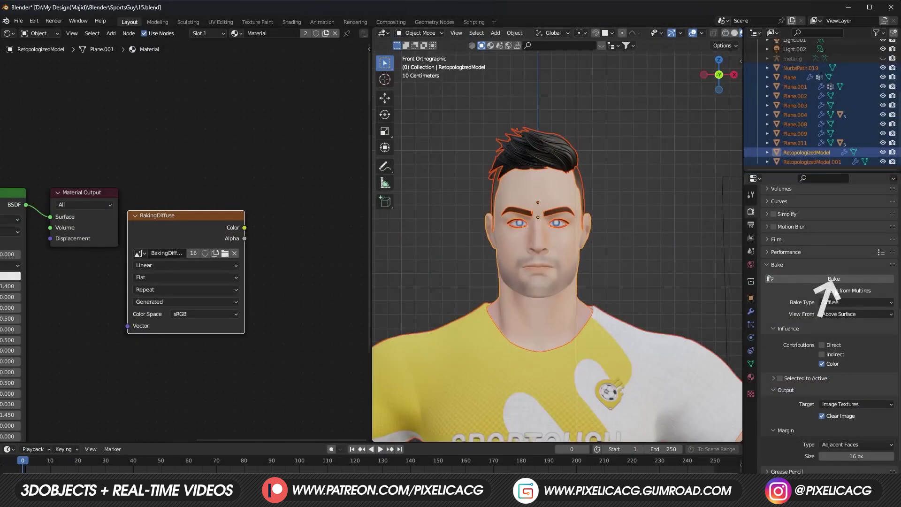
pyautogui.click(833, 278)
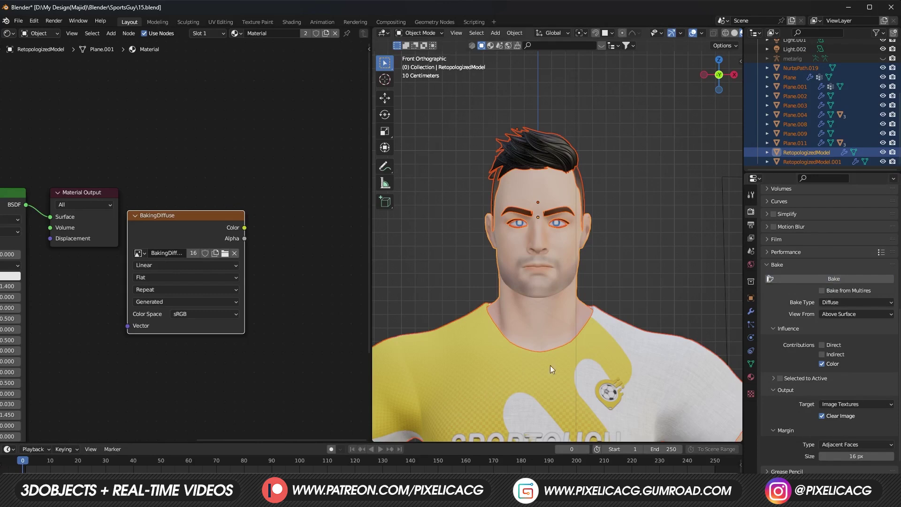
pyautogui.scroll(10, 832, 302)
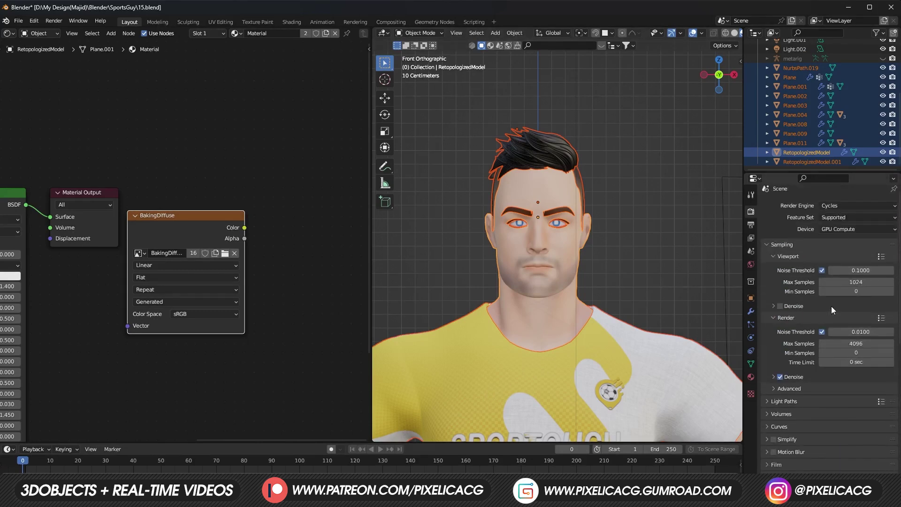
# Step: Save the baked BakingDiffuse image as Diffuse.png in the TextureFinal folder
pyautogui.click(231, 23)
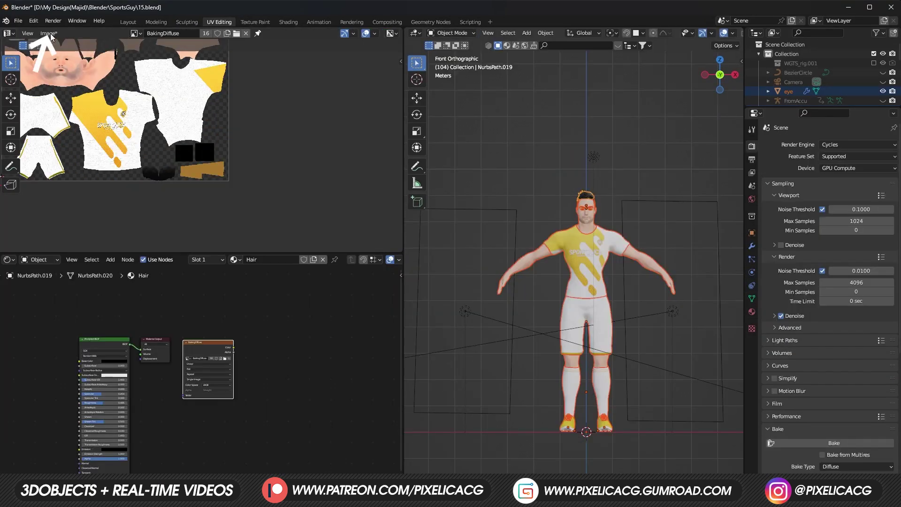
pyautogui.click(49, 32)
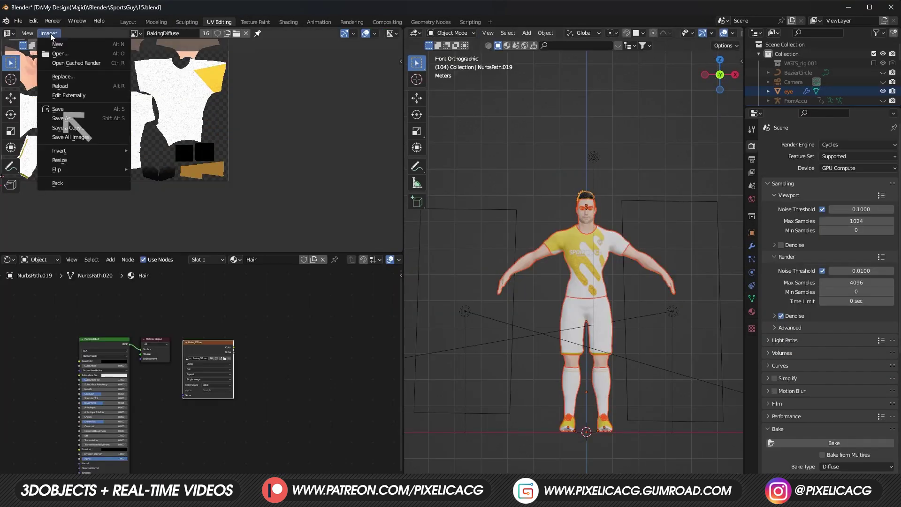
pyautogui.click(56, 109)
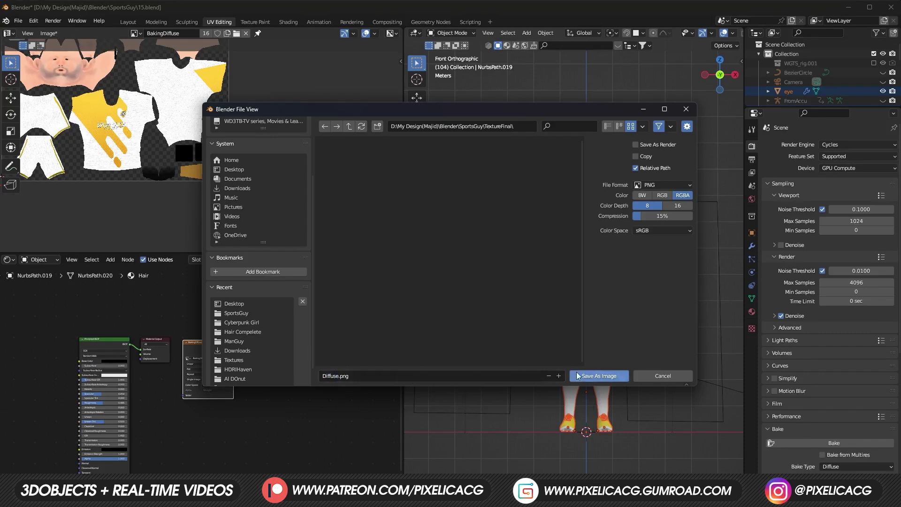
pyautogui.click(598, 376)
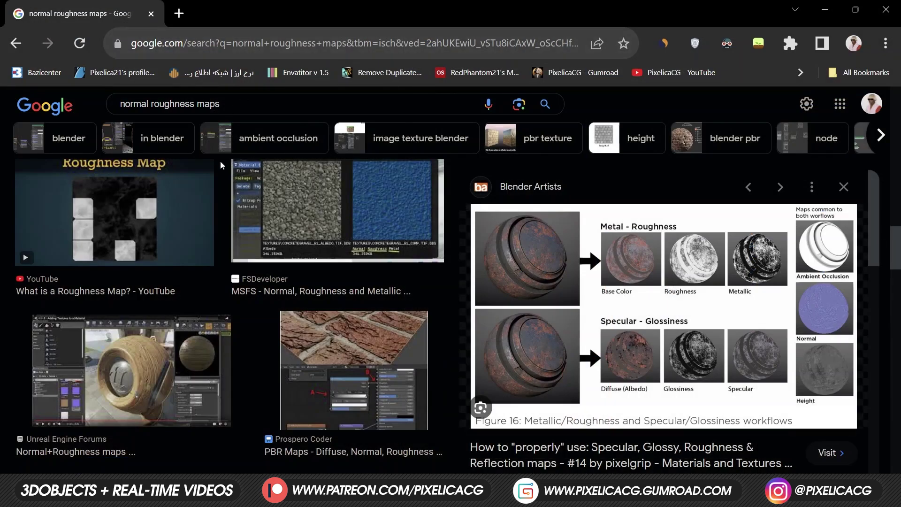
# Step: Look through the browser's image results on normal and roughness maps
pyautogui.scroll(-1, 221, 185)
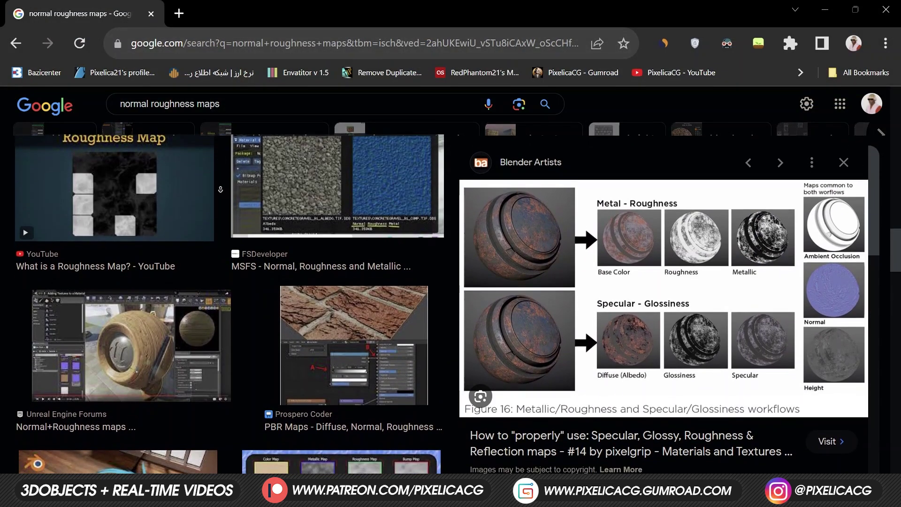
pyautogui.scroll(-1, 220, 194)
pyautogui.scroll(-2, 220, 197)
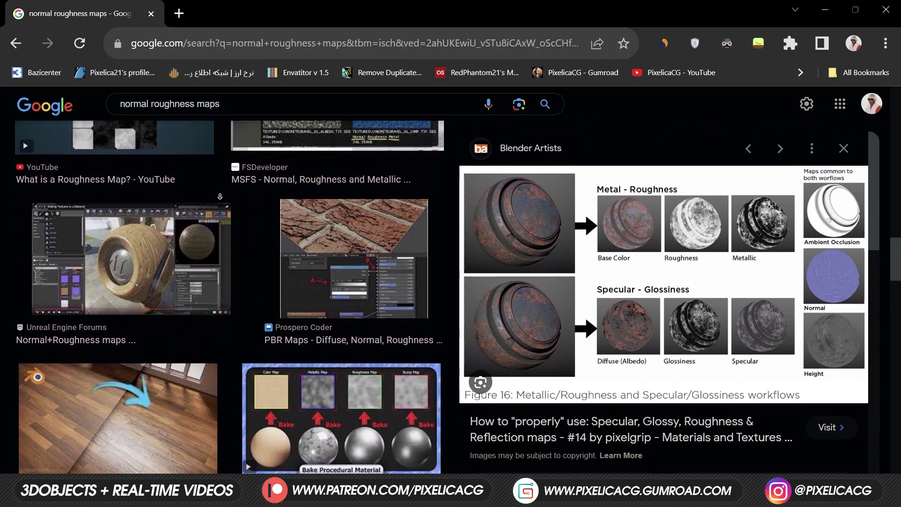
pyautogui.scroll(-2, 220, 196)
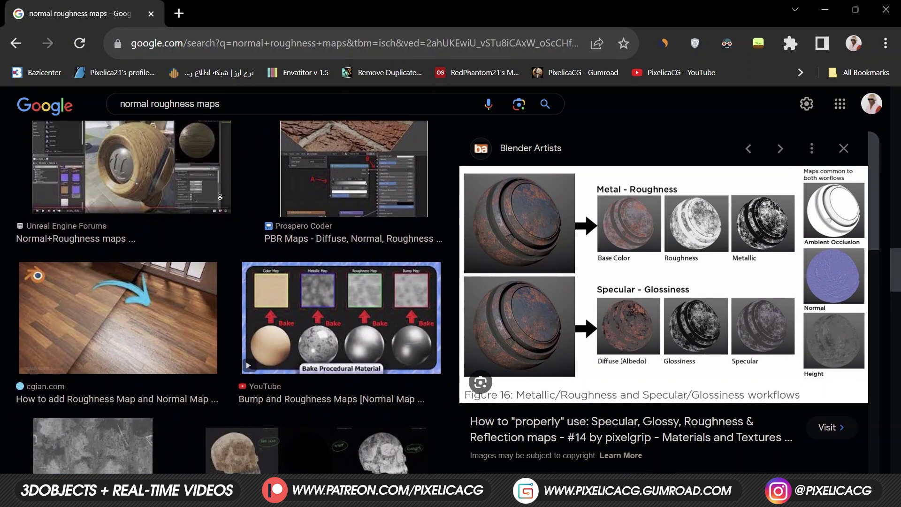
pyautogui.scroll(-2, 219, 197)
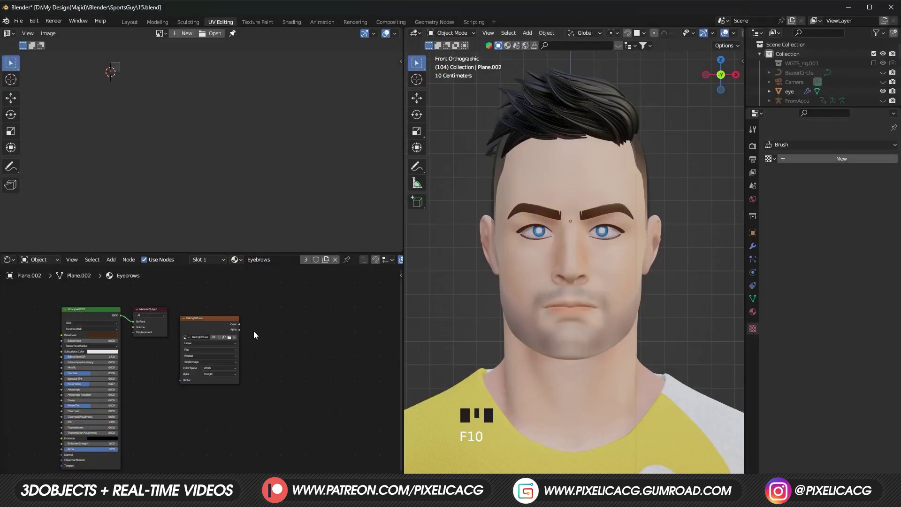
# Step: Add an Image Texture node to the Eyebrows material with a new 2048 × 2048 px image named Roughness
pyautogui.hotkey('shift', 'a')
pyautogui.write('ima')
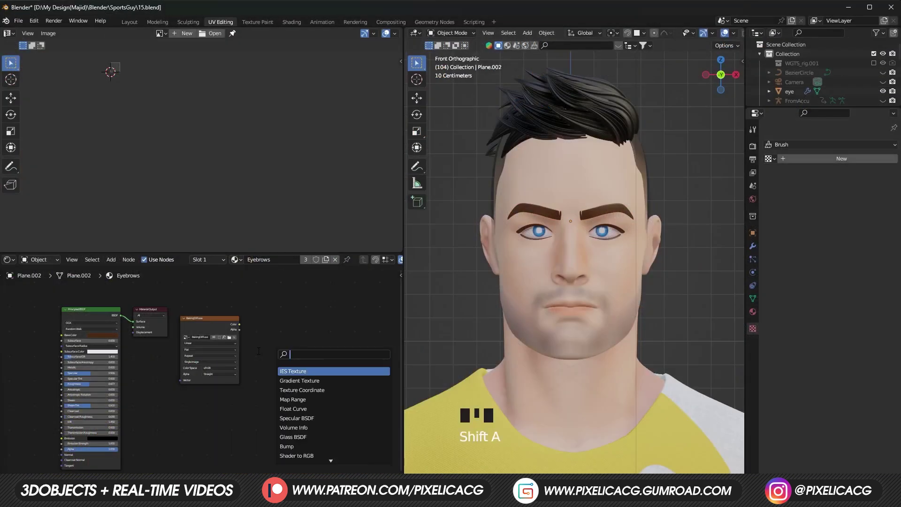
pyautogui.click(297, 371)
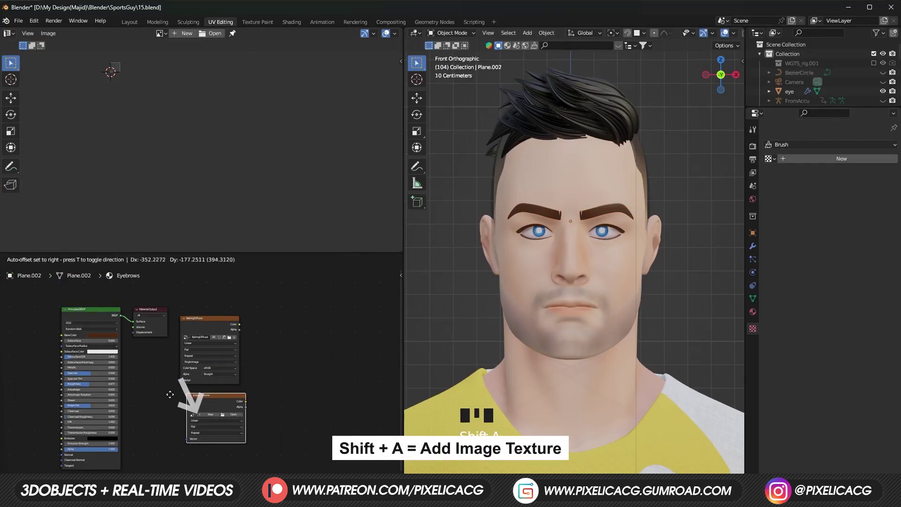
pyautogui.click(201, 412)
pyautogui.click(201, 412)
pyautogui.write('Roughness')
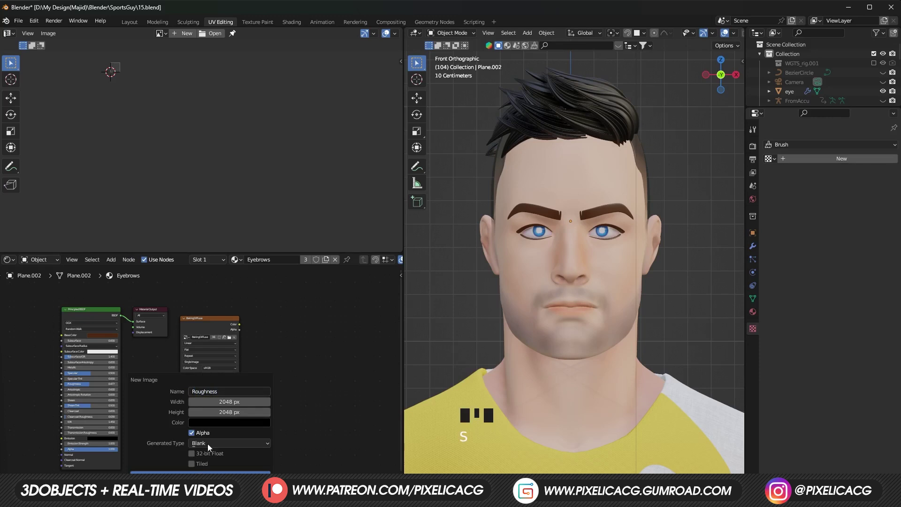
pyautogui.click(207, 474)
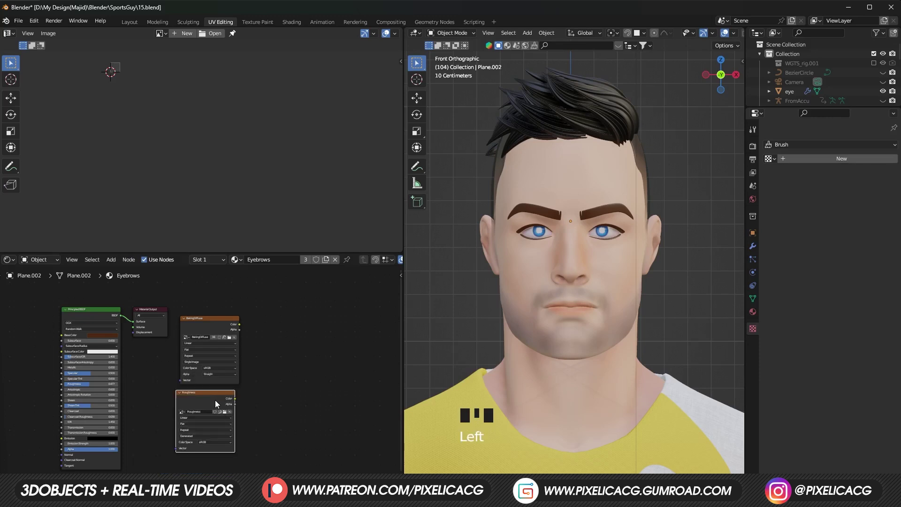
# Step: Copy the Roughness image node from the Eyebrows material and paste it into the hair and body materials, below their baking diffuse nodes
pyautogui.hotkey('ctrl', 'c')
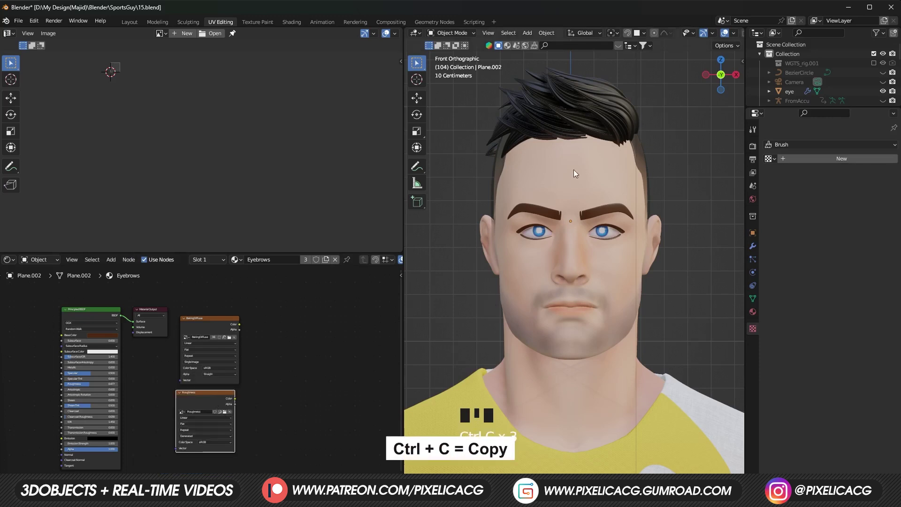
pyautogui.click(596, 123)
pyautogui.hotkey('ctrl', 'v')
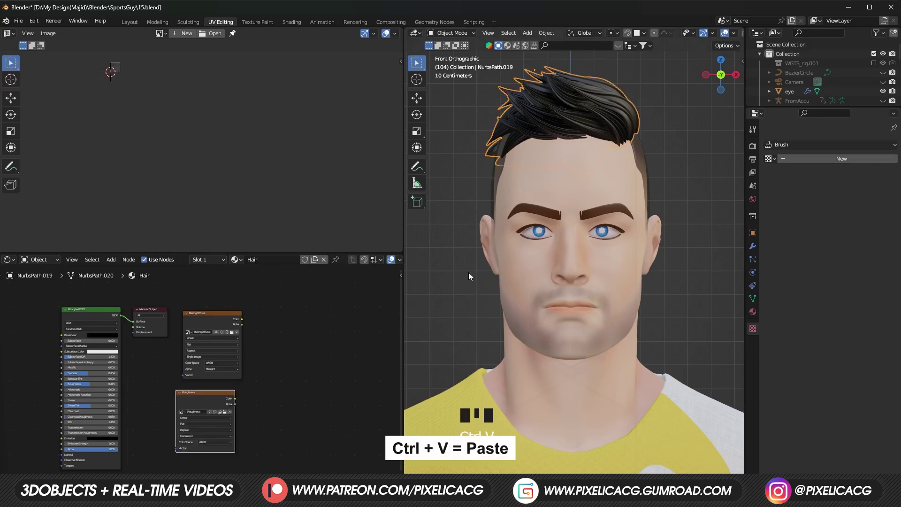
pyautogui.click(599, 155)
pyautogui.hotkey('ctrl', 'v')
pyautogui.moveTo(216, 395); pyautogui.dragTo(232, 399)
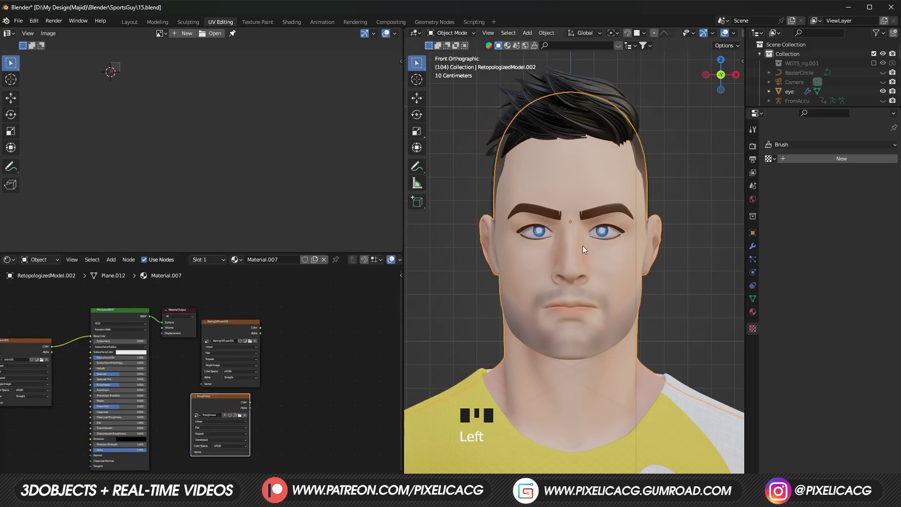
pyautogui.click(644, 159)
pyautogui.hotkey('ctrl', 'v')
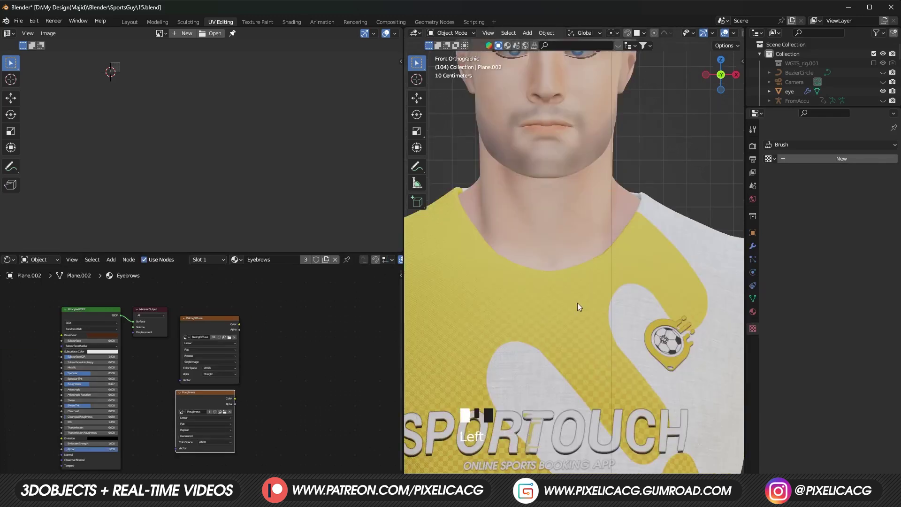
# Step: Paste the Roughness node into the shirt and shorts materials, placing the shorts' copy below the BakingDiffuse node
pyautogui.click(577, 302)
pyautogui.hotkey('ctrl', 'v')
pyautogui.keyDown('shift'); pyautogui.moveTo(569, 329); pyautogui.dragTo(569, 305, button='middle'); pyautogui.keyUp('shift')
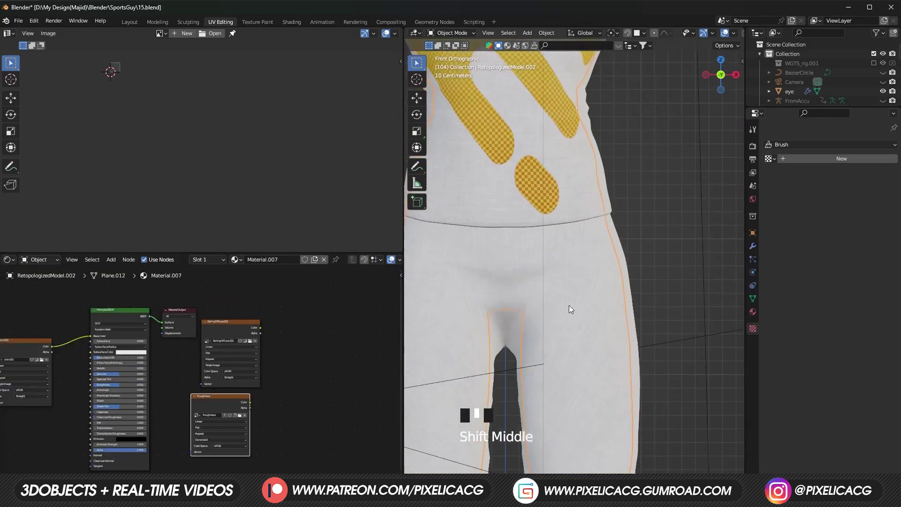
pyautogui.click(569, 305)
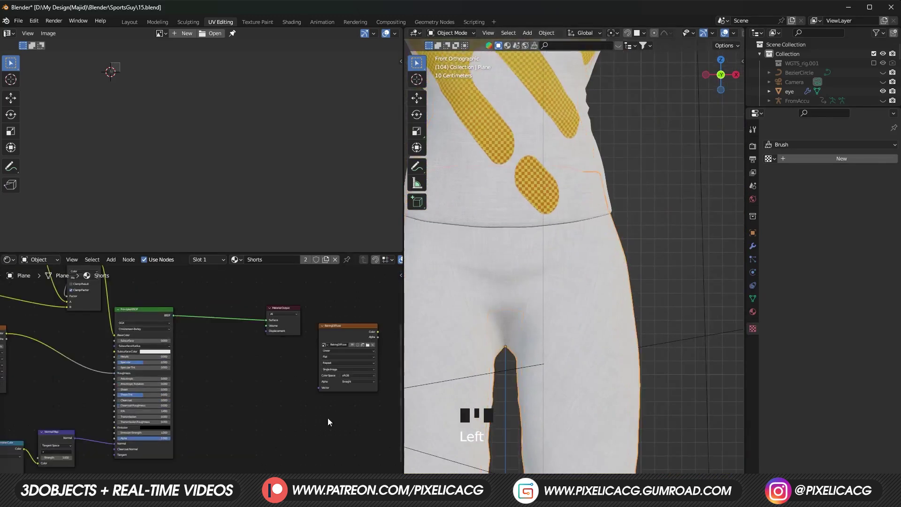
pyautogui.hotkey('ctrl', 'v')
pyautogui.moveTo(198, 401); pyautogui.dragTo(345, 409)
# Step: Paste the Roughness node into the shoes material, below the BakingDiffuse node
pyautogui.keyDown('shift'); pyautogui.moveTo(536, 329); pyautogui.dragTo(582, 167, button='middle'); pyautogui.keyUp('shift')
pyautogui.keyDown('shift'); pyautogui.rightClick(581, 297); pyautogui.keyUp('shift')
pyautogui.click(593, 432)
pyautogui.keyDown('shift'); pyautogui.moveTo(262, 364); pyautogui.dragTo(244, 359, button='middle'); pyautogui.keyUp('shift')
pyautogui.hotkey('ctrl', 'v')
pyautogui.click(289, 318)
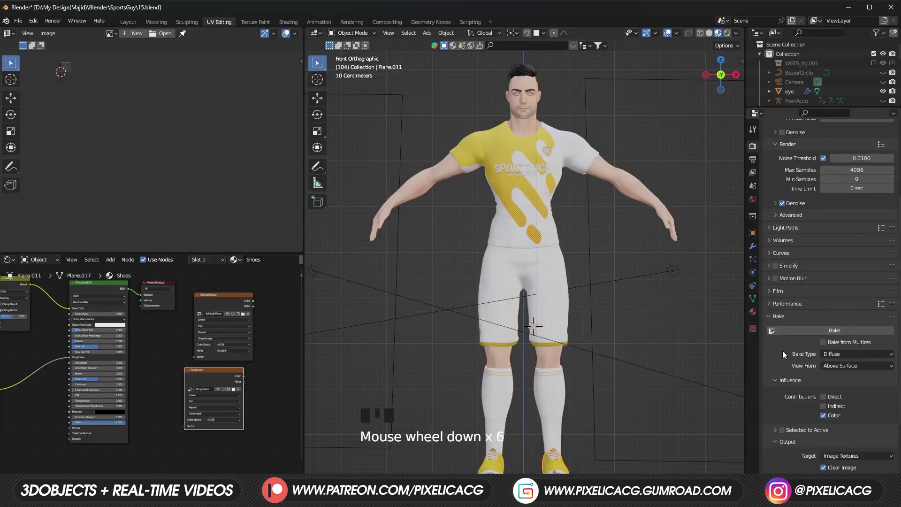
# Step: Set the bake type to Roughness in the render settings
pyautogui.scroll(-10, 781, 350)
pyautogui.scroll(2, 784, 354)
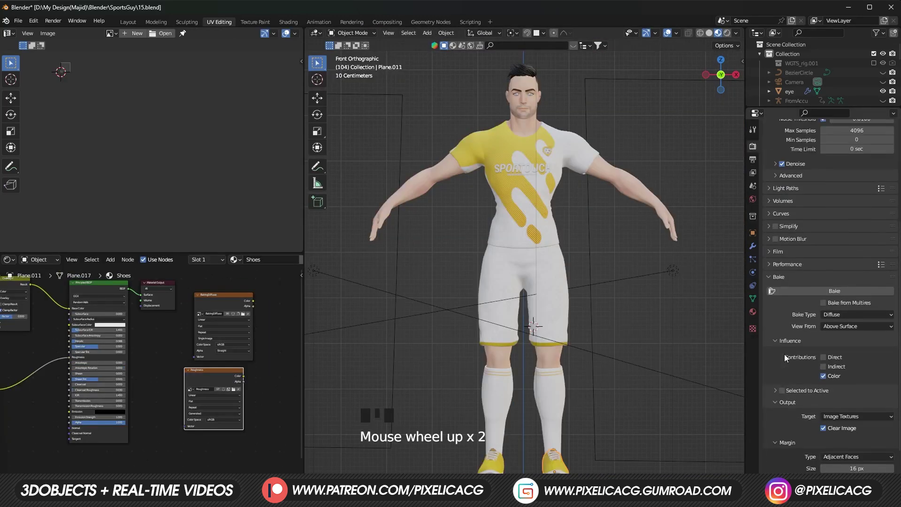
pyautogui.click(841, 314)
pyautogui.click(847, 387)
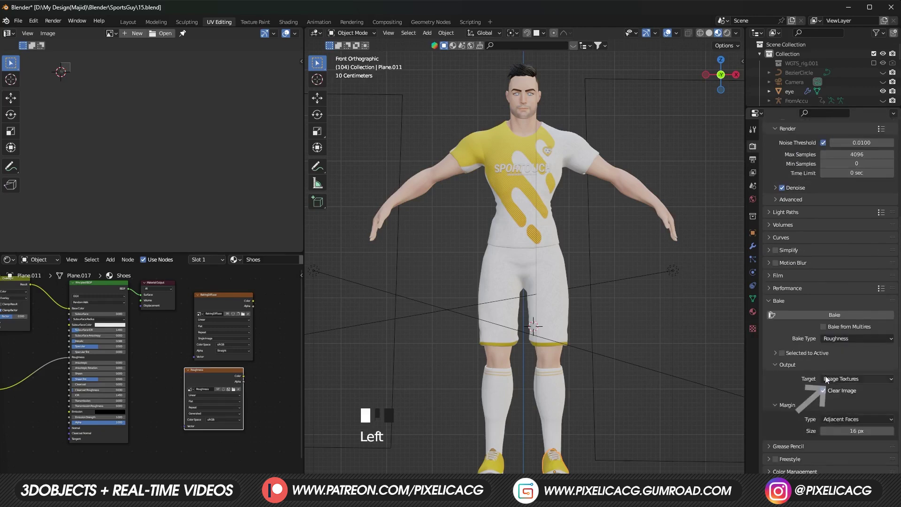
pyautogui.scroll(-2, 629, 347)
# Step: Select all of the character's parts without the surrounding lights, save the file and bake the roughness map
pyautogui.moveTo(624, 421); pyautogui.dragTo(433, 117)
pyautogui.keyDown('ctrl'); pyautogui.moveTo(617, 139); pyautogui.dragTo(563, 282); pyautogui.keyUp('ctrl')
pyautogui.keyDown('ctrl'); pyautogui.moveTo(450, 281); pyautogui.dragTo(383, 184); pyautogui.keyUp('ctrl')
pyautogui.hotkey('ctrl', 's')
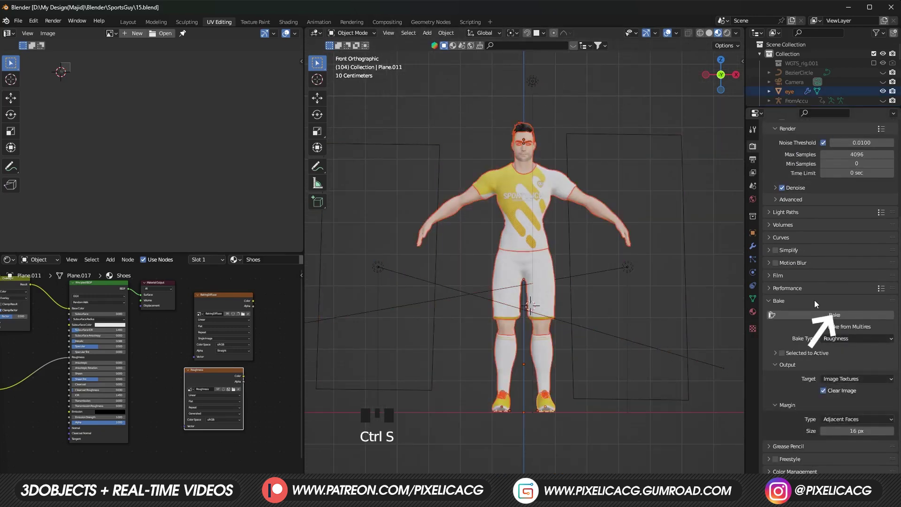
pyautogui.click(826, 323)
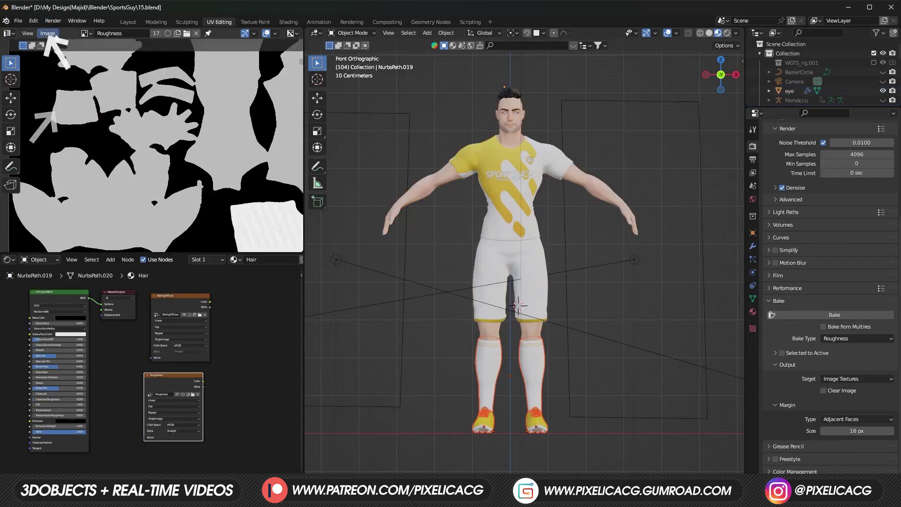
pyautogui.click(47, 32)
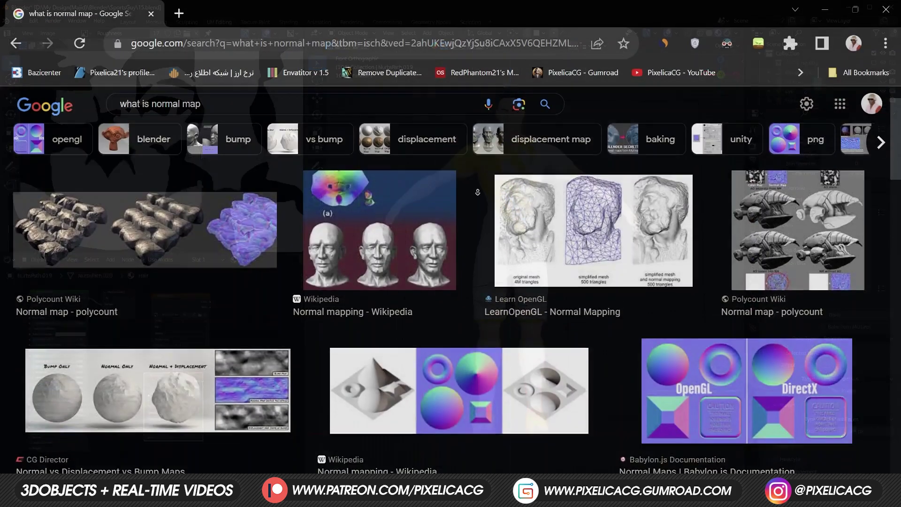
# Step: Add an Image Texture node below the Roughness node in the shirt material with a new image named Normals
pyautogui.middleClick(478, 192)
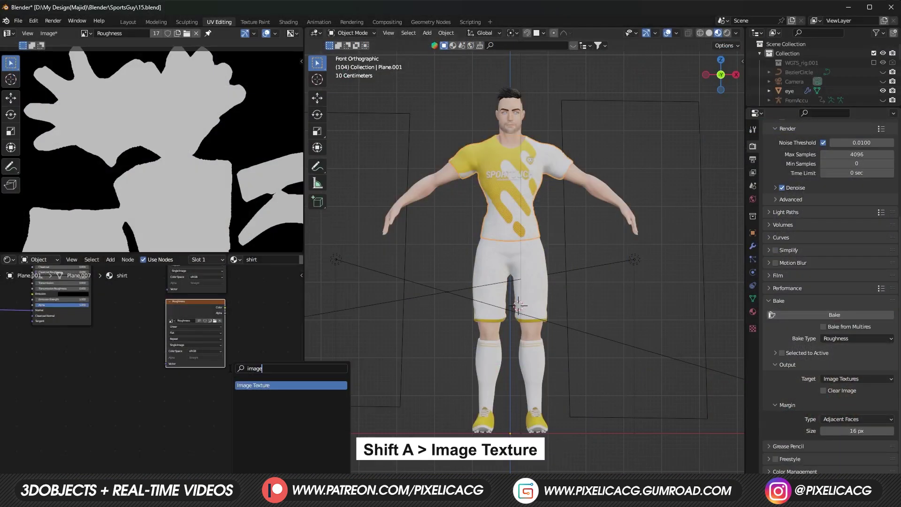
pyautogui.press('Return')
pyautogui.click(164, 377)
pyautogui.click(189, 394)
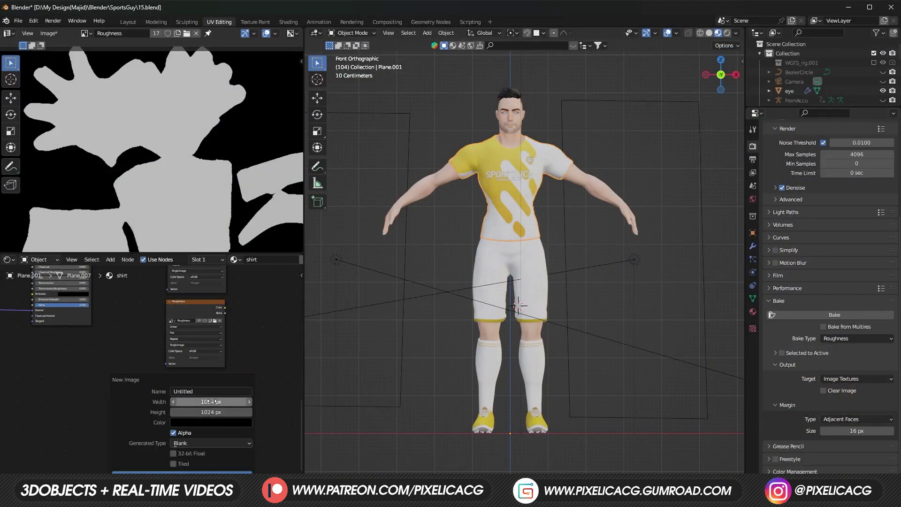
pyautogui.click(188, 392)
pyautogui.write('Normals')
pyautogui.press('Return')
pyautogui.click(196, 472)
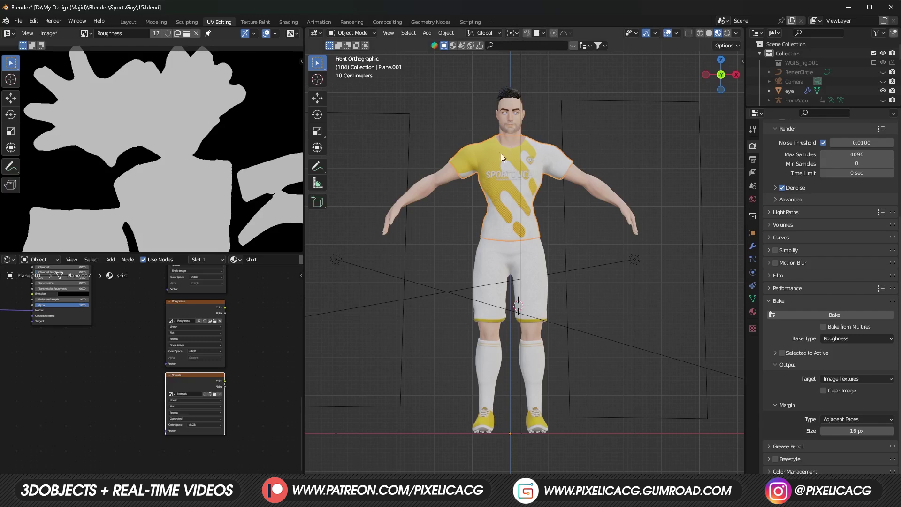
# Step: Set the bake type to Normal, bake the shirt's normal map and inspect the baked fabric detail up close
pyautogui.click(753, 246)
pyautogui.click(753, 147)
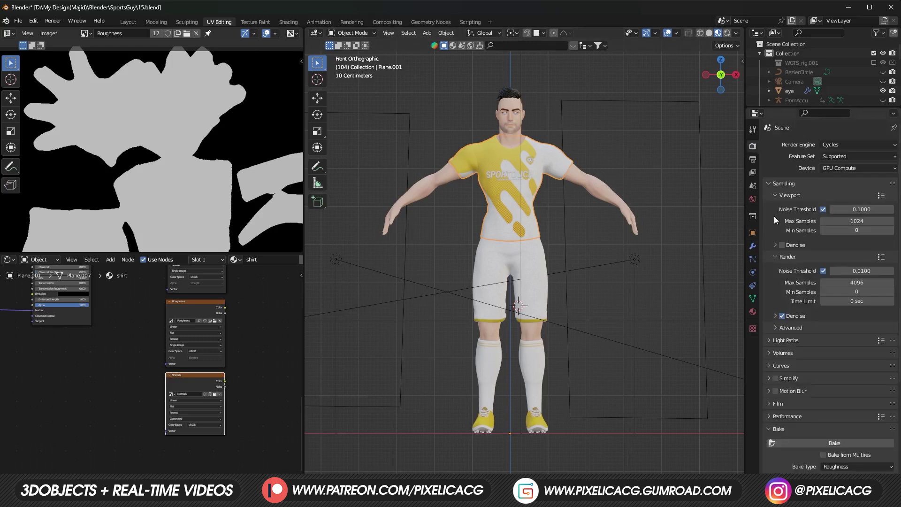
pyautogui.scroll(-4, 773, 216)
pyautogui.click(855, 393)
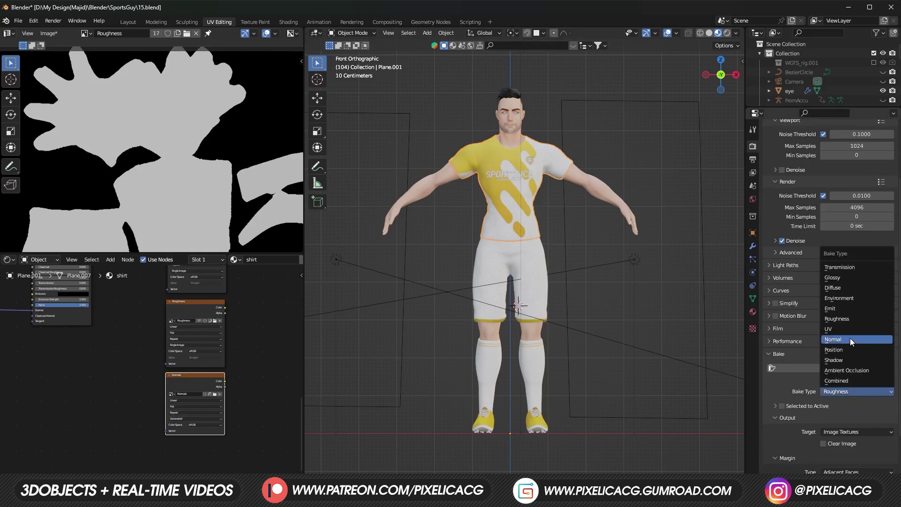
pyautogui.click(849, 338)
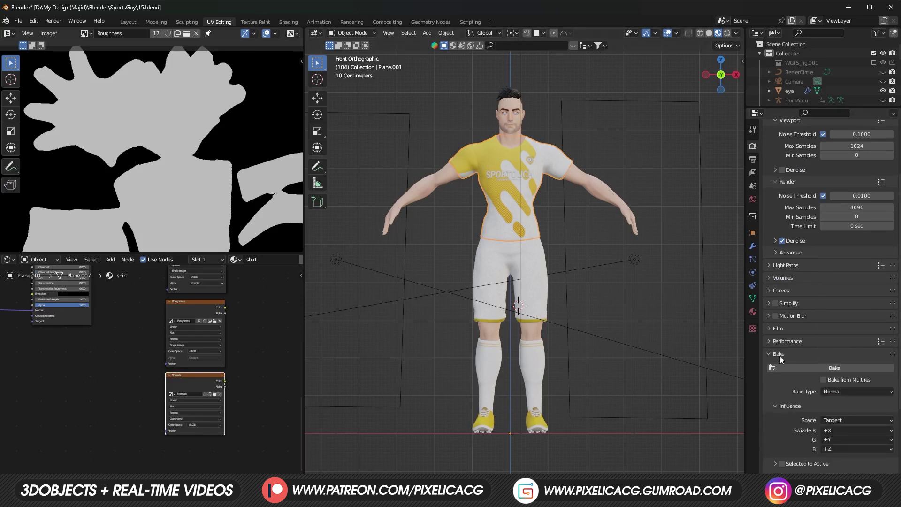
pyautogui.click(860, 369)
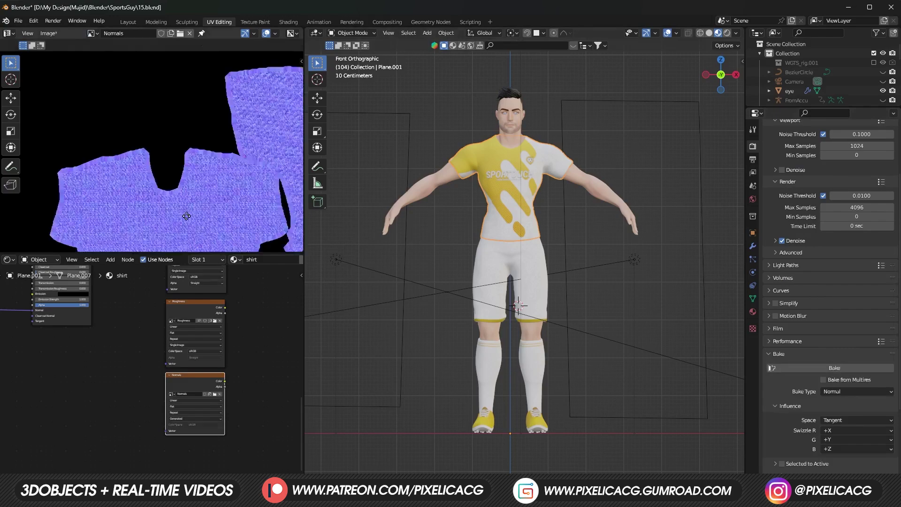
pyautogui.scroll(4, 208, 117)
pyautogui.moveTo(208, 117); pyautogui.dragTo(117, 140, button='middle')
pyautogui.click(601, 187)
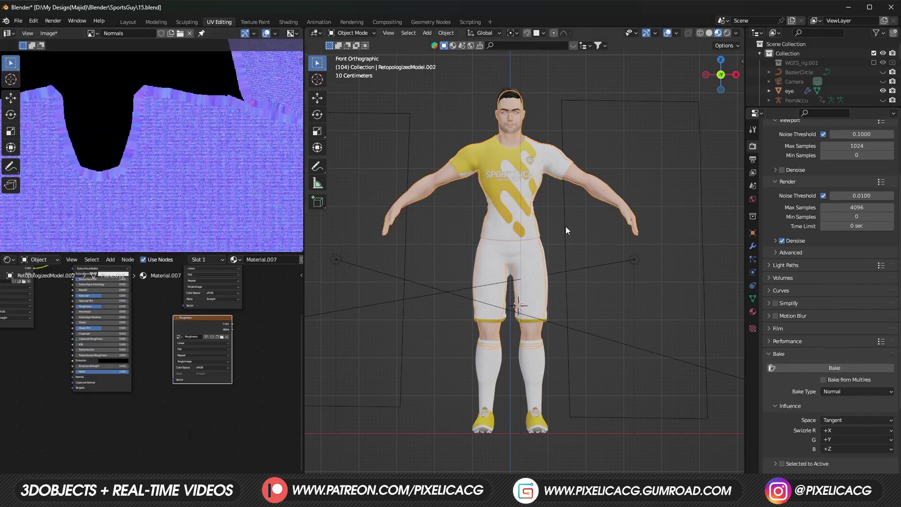
# Step: Add another Image Texture node under the shirt material's Roughness node and open the width setting of its new image for editing
pyautogui.write('image')
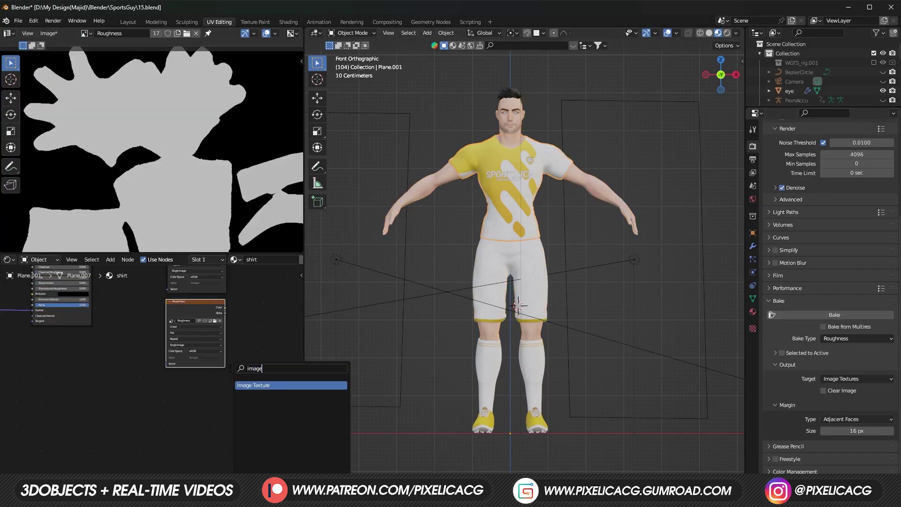
pyautogui.press('Return')
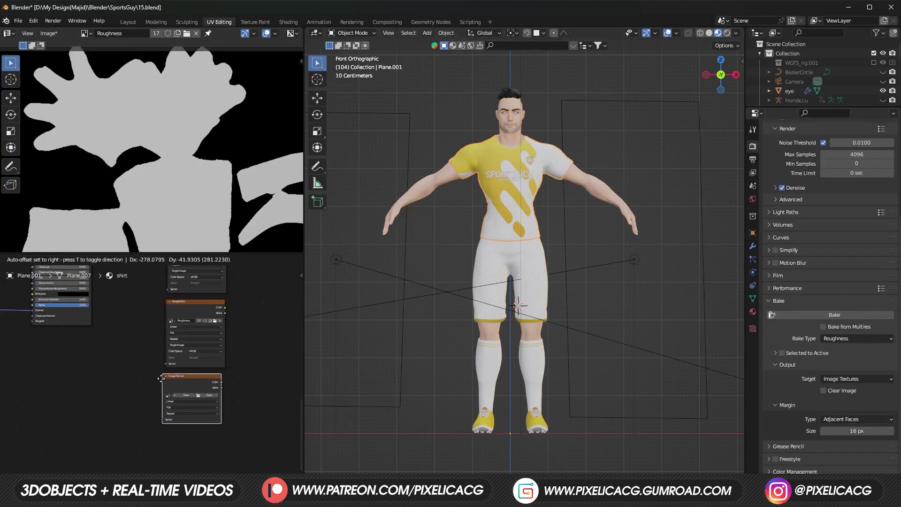
pyautogui.click(159, 380)
pyautogui.click(184, 397)
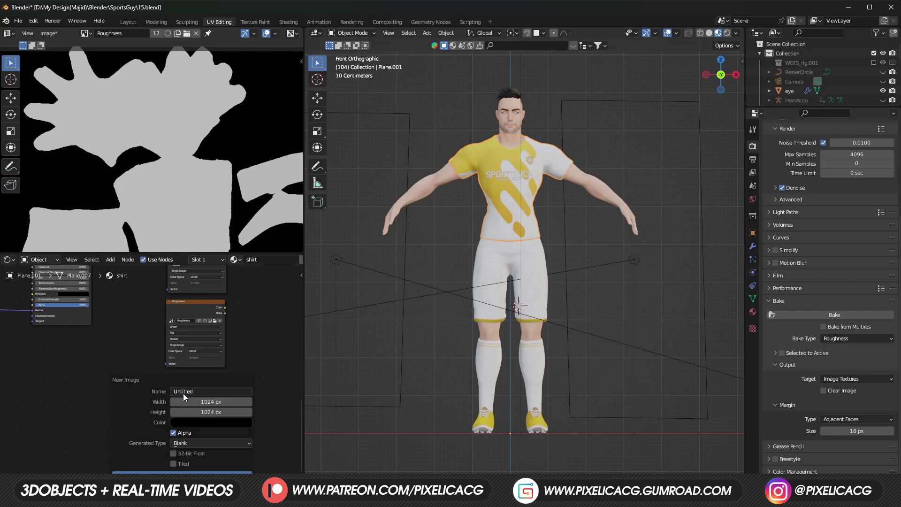
pyautogui.click(209, 402)
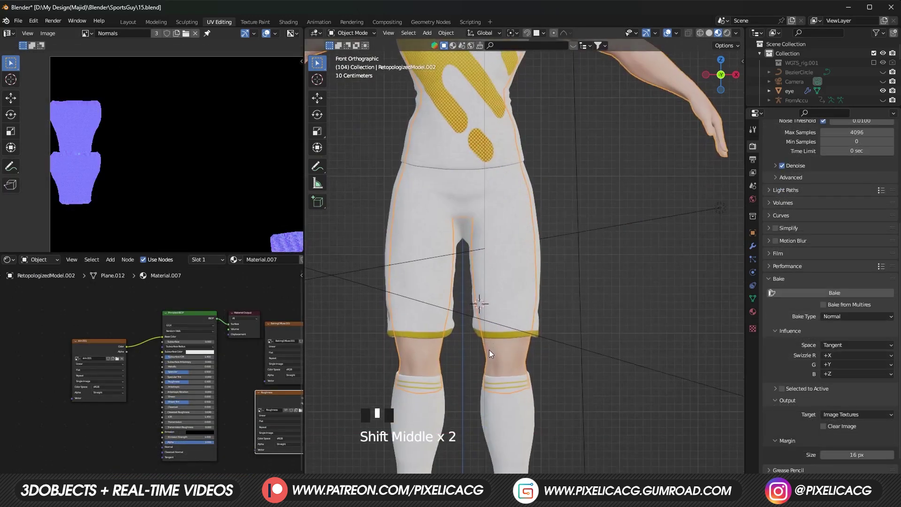
# Step: Select the character's shorts
pyautogui.keyDown('shift'); pyautogui.moveTo(489, 350); pyautogui.dragTo(489, 297, button='middle'); pyautogui.keyUp('shift')
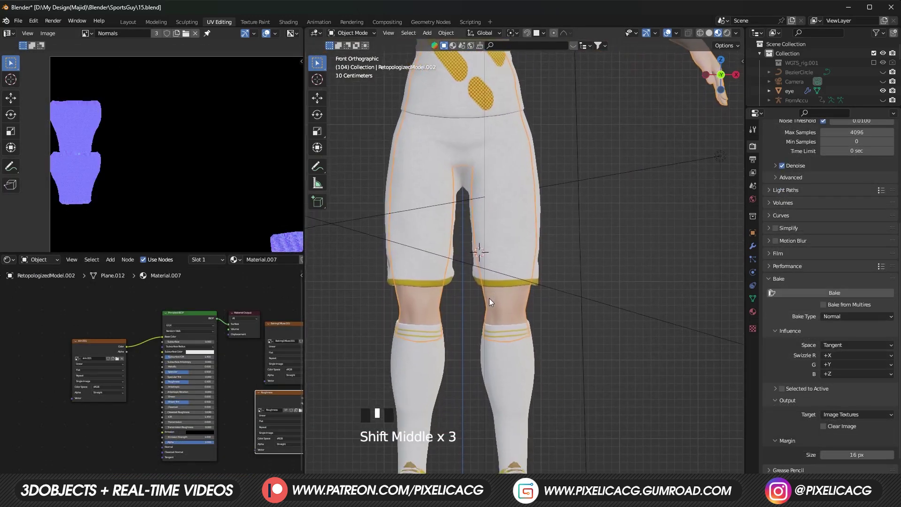
pyautogui.click(498, 268)
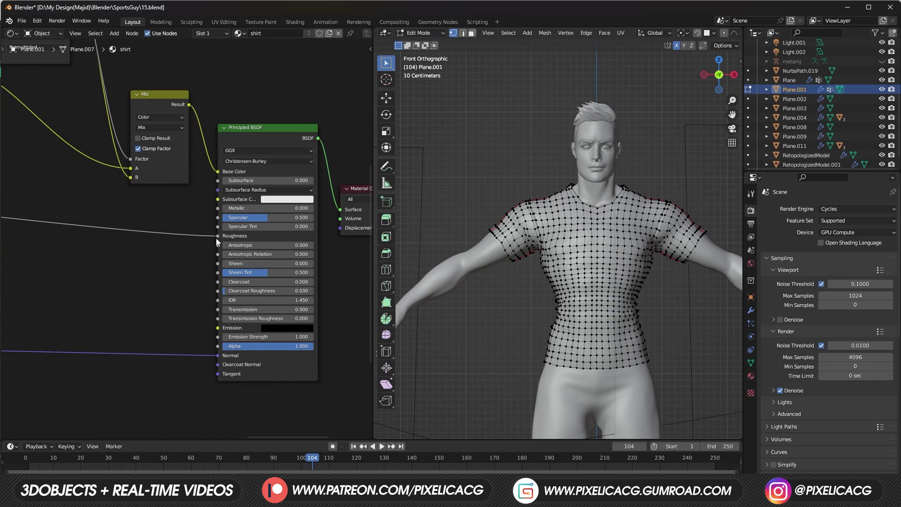
# Step: Move the shirt shader's Roughness link to its Emission input and bake with the bake type Emit
pyautogui.moveTo(216, 238); pyautogui.dragTo(215, 331)
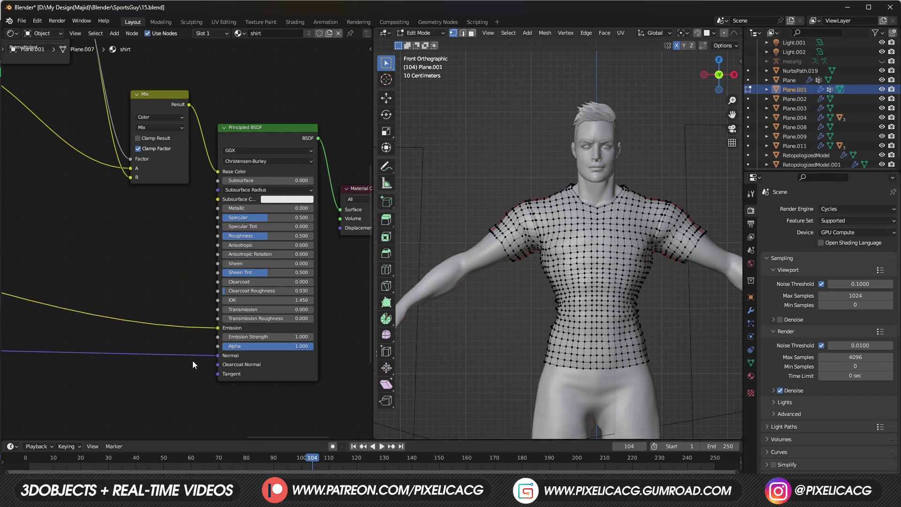
pyautogui.scroll(-8, 790, 426)
pyautogui.click(840, 383)
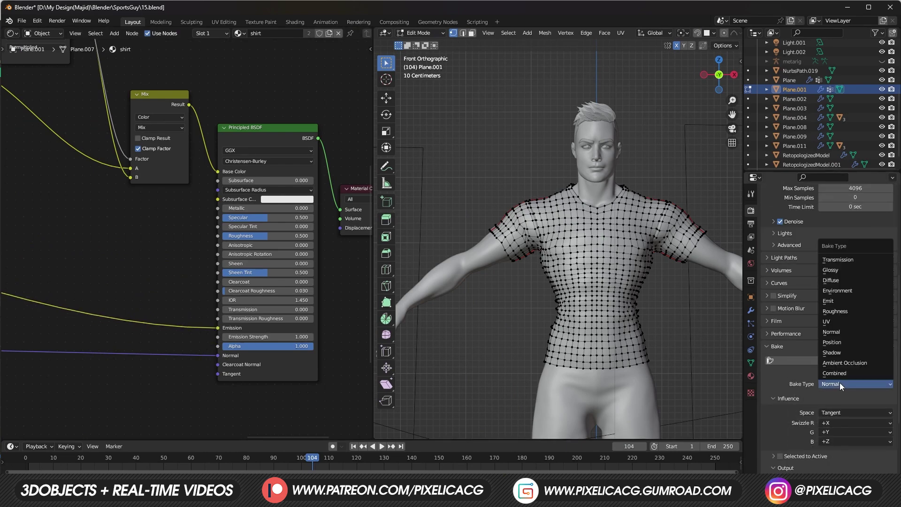
pyautogui.click(828, 301)
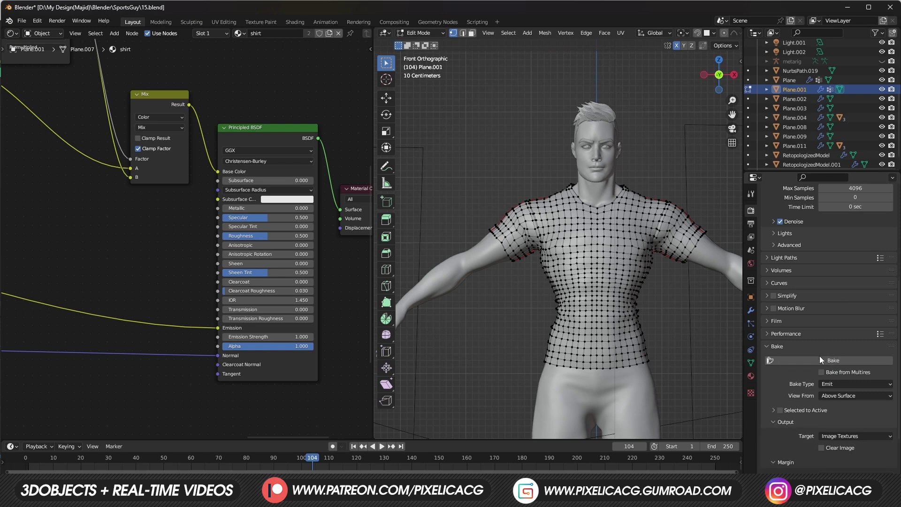
pyautogui.click(830, 361)
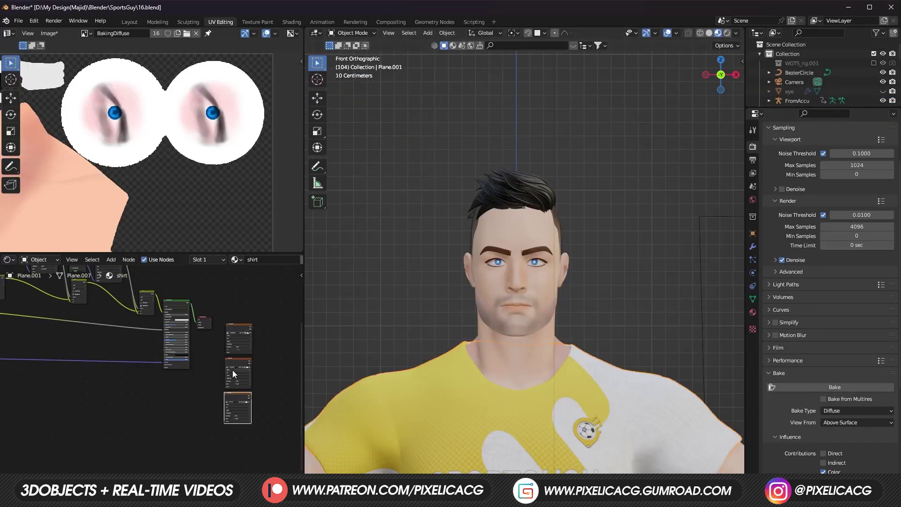
# Step: Select the three baked Image Texture nodes in the shirt material and copy them
pyautogui.scroll(-6, 220, 373)
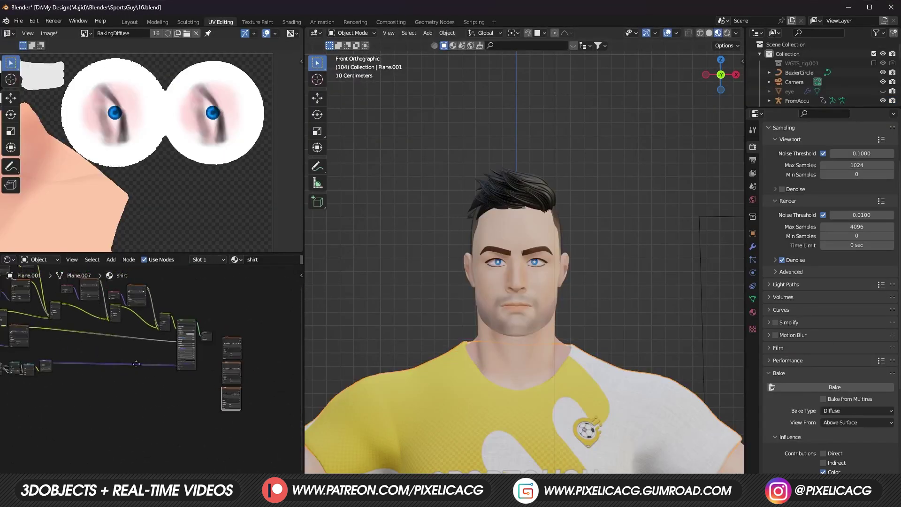
pyautogui.moveTo(110, 367); pyautogui.dragTo(185, 382, button='middle')
pyautogui.scroll(8, 286, 373)
pyautogui.moveTo(286, 373); pyautogui.dragTo(154, 344, button='middle')
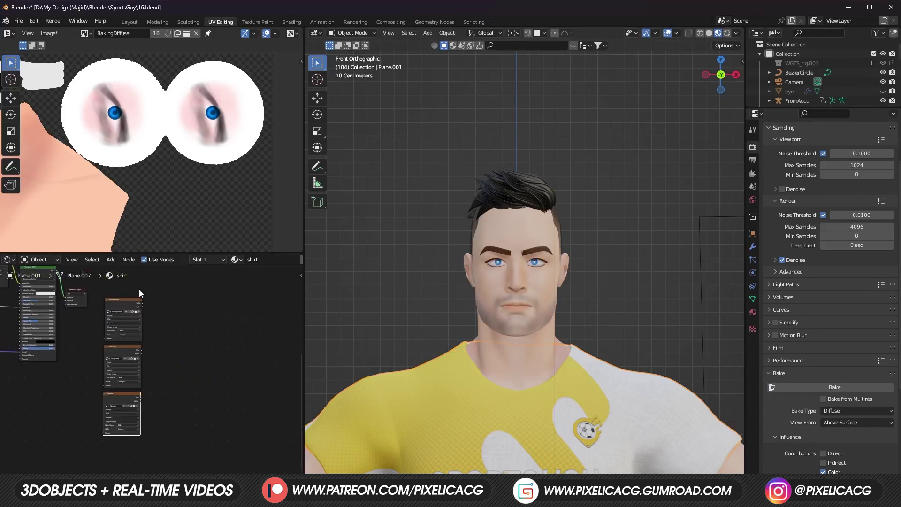
pyautogui.moveTo(144, 296); pyautogui.dragTo(124, 427)
pyautogui.hotkey('ctrl', 'c')
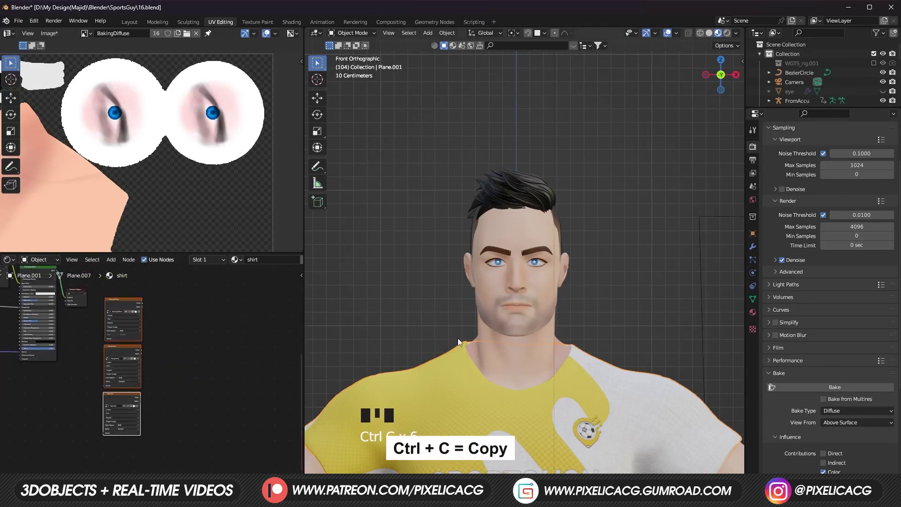
# Step: Unlink the shirt material and create a new material named MainCharacter in its place
pyautogui.moveTo(256, 329); pyautogui.dragTo(168, 346, button='middle')
pyautogui.moveTo(282, 259); pyautogui.dragTo(216, 260, button='middle')
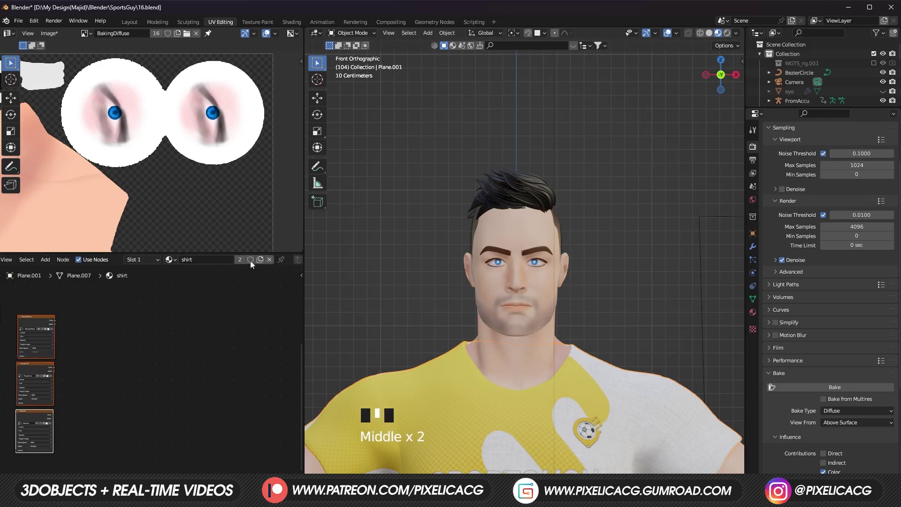
pyautogui.click(265, 259)
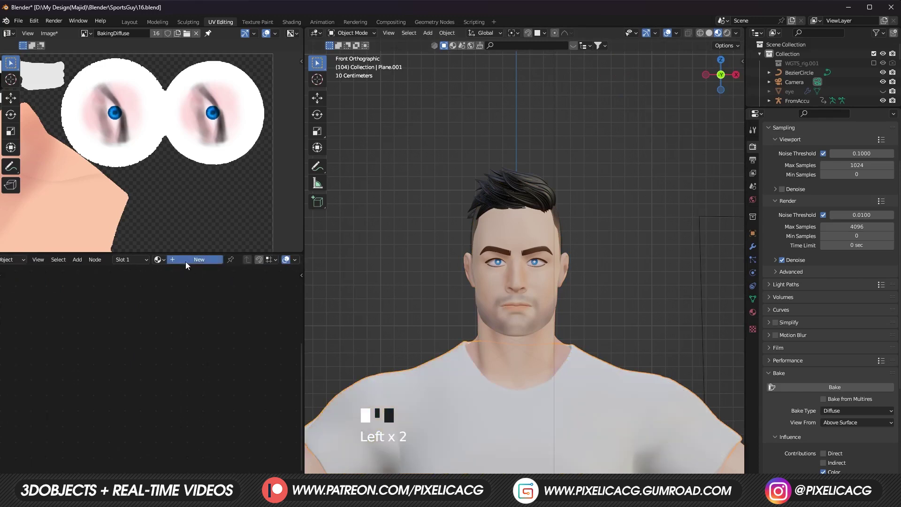
pyautogui.click(185, 261)
pyautogui.click(226, 260)
pyautogui.write('Na')
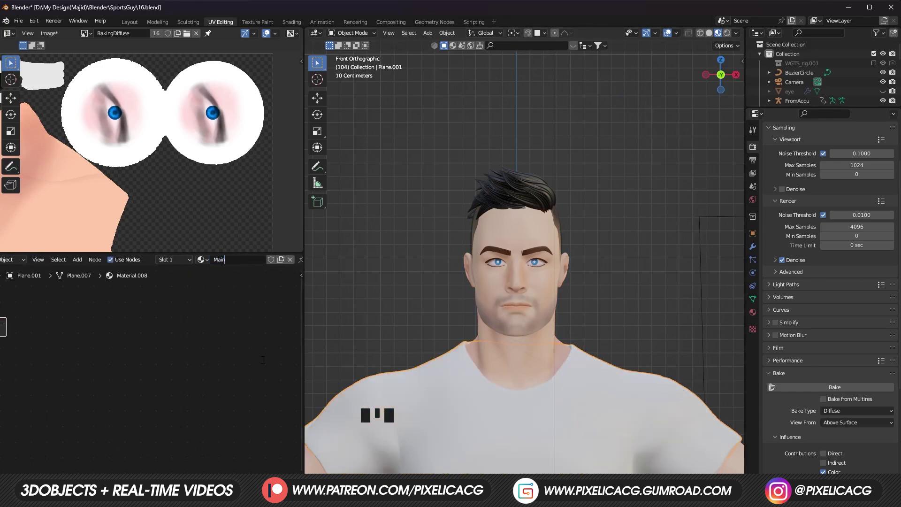
# Step: Paste the three baked Image Texture nodes into MainCharacter and place them in front of the Principled BSDF
pyautogui.moveTo(46, 377); pyautogui.dragTo(189, 387, button='middle')
pyautogui.scroll(3, 152, 384)
pyautogui.hotkey('ctrl', 'v')
pyautogui.scroll(-5, 189, 387)
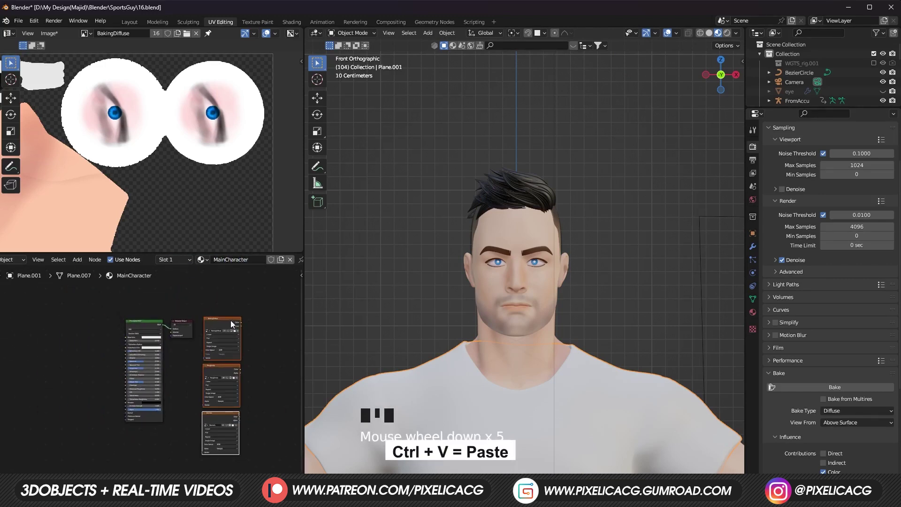
pyautogui.moveTo(223, 325); pyautogui.dragTo(80, 325)
pyautogui.scroll(5, 81, 325)
pyautogui.moveTo(89, 329); pyautogui.dragTo(131, 328, button='middle')
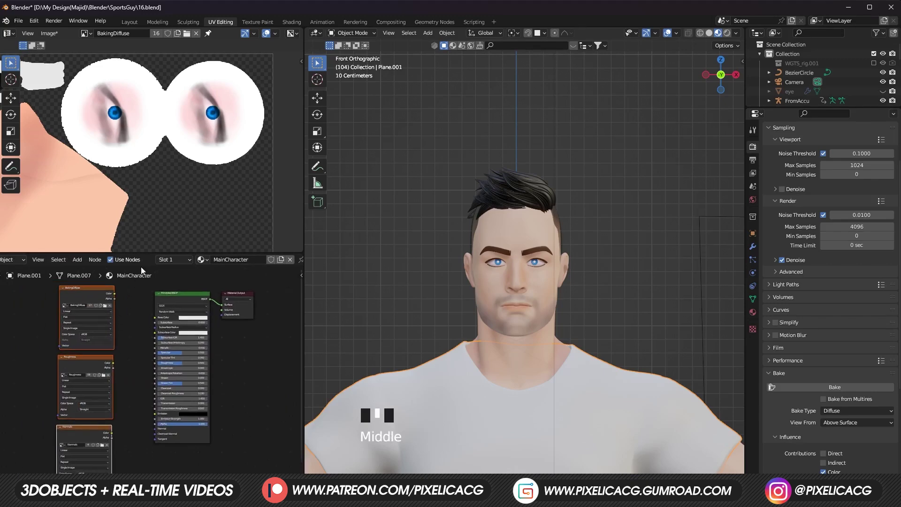
# Step: Connect the BakingDiffuse, Roughness and Normals textures' Color outputs to the Principled BSDF's Base Color, Roughness and Normal inputs
pyautogui.moveTo(141, 253); pyautogui.dragTo(141, 221)
pyautogui.moveTo(112, 271); pyautogui.dragTo(155, 297)
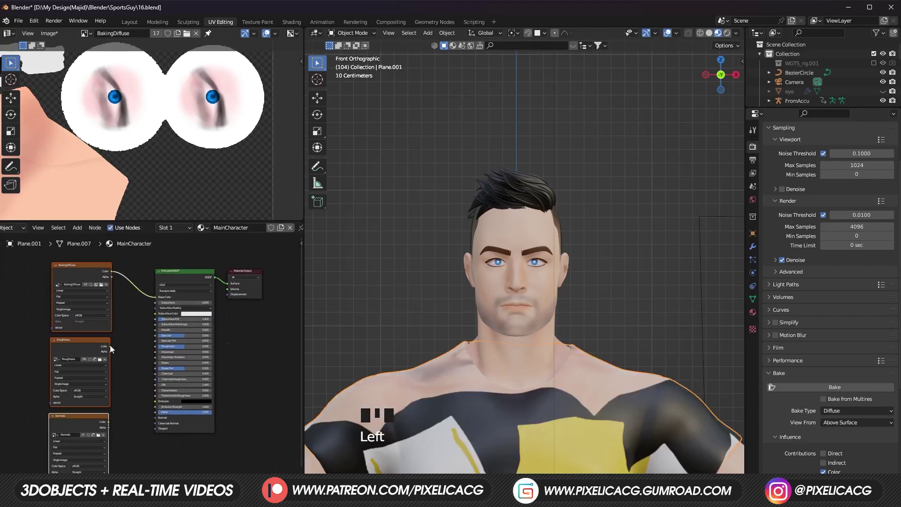
pyautogui.moveTo(110, 346); pyautogui.dragTo(155, 346)
pyautogui.moveTo(133, 407); pyautogui.dragTo(219, 331, button='middle')
pyautogui.moveTo(195, 345); pyautogui.dragTo(244, 342)
pyautogui.moveTo(186, 342); pyautogui.dragTo(115, 351)
# Step: Insert a Normal Map node on the link between the Normals texture and the Principled BSDF
pyautogui.click(164, 366)
pyautogui.hotkey('shift', 'a')
pyautogui.click(164, 364)
pyautogui.write('no')
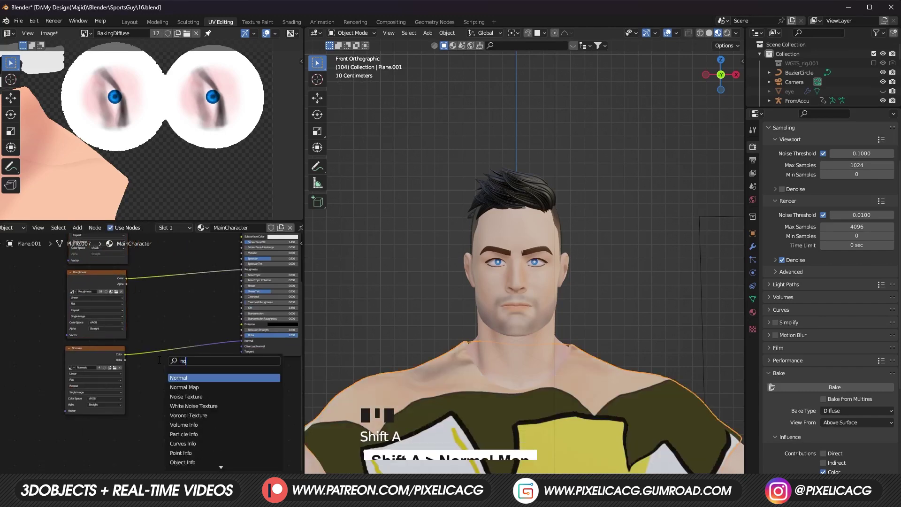
pyautogui.click(183, 386)
pyautogui.click(153, 342)
# Step: Set the Normal Map node's strength to 0.1
pyautogui.scroll(9, 204, 412)
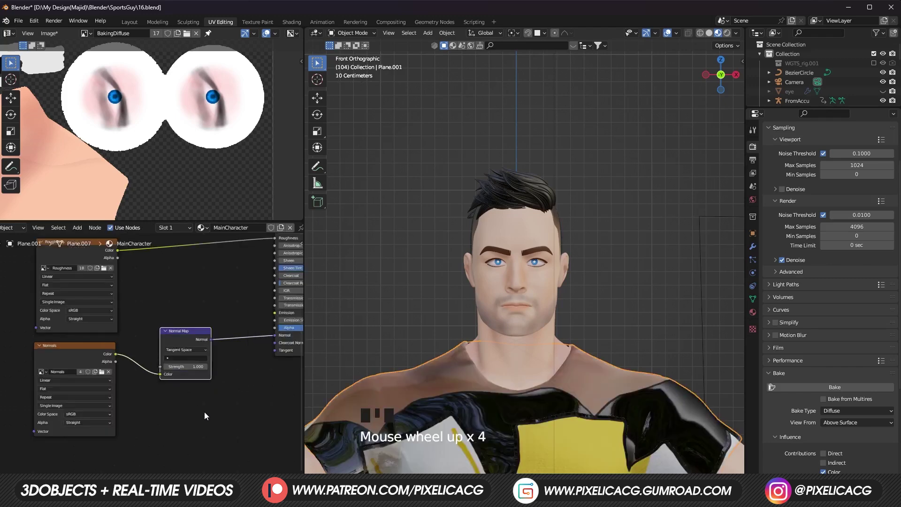
pyautogui.scroll(4, 166, 373)
pyautogui.click(148, 305)
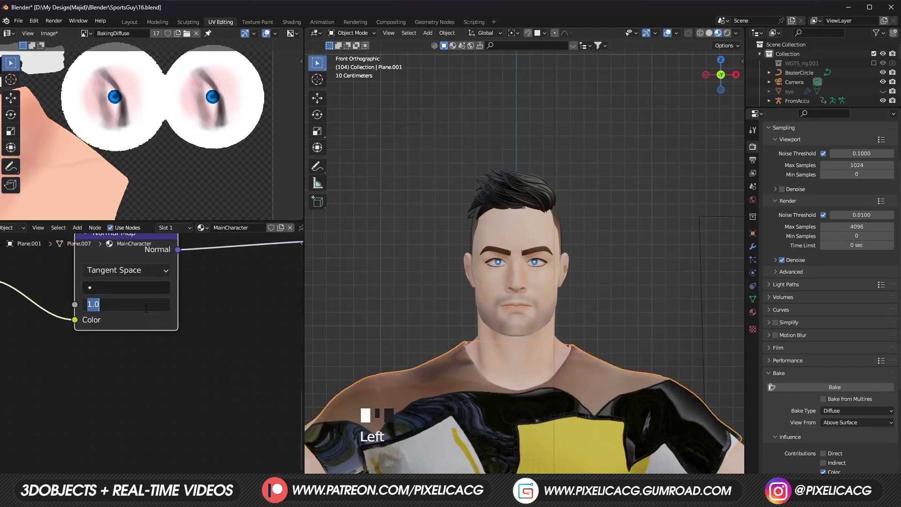
pyautogui.write('.1')
pyautogui.press('Return')
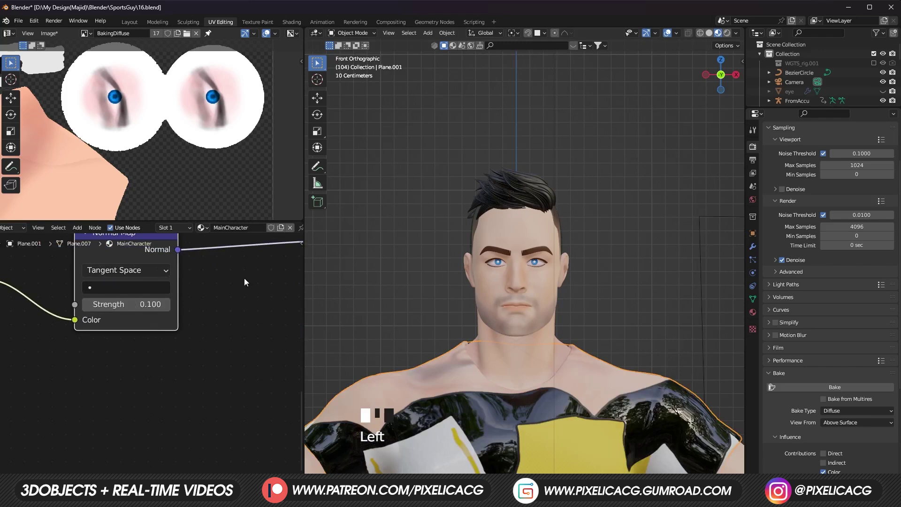
# Step: Save the file and make the Baking UV map the shirt's active render UV map
pyautogui.click(753, 299)
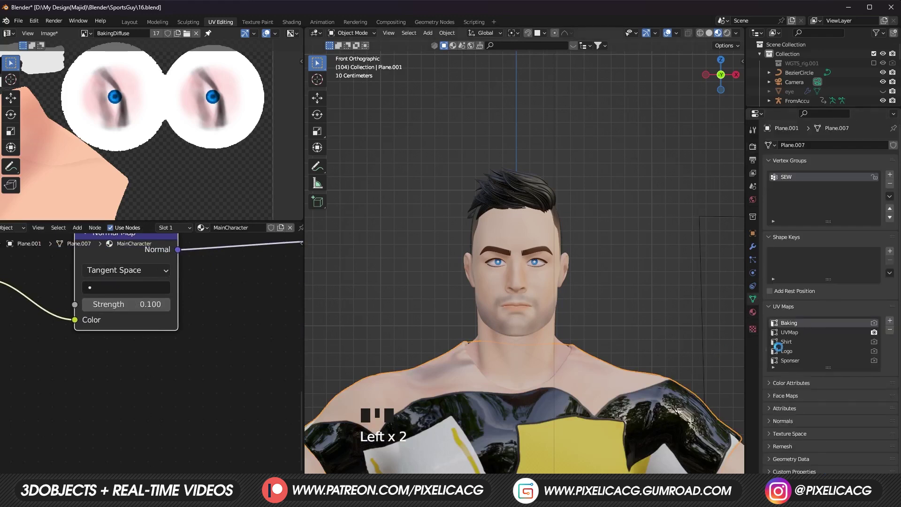
pyautogui.hotkey('ctrl', 's')
pyautogui.click(873, 322)
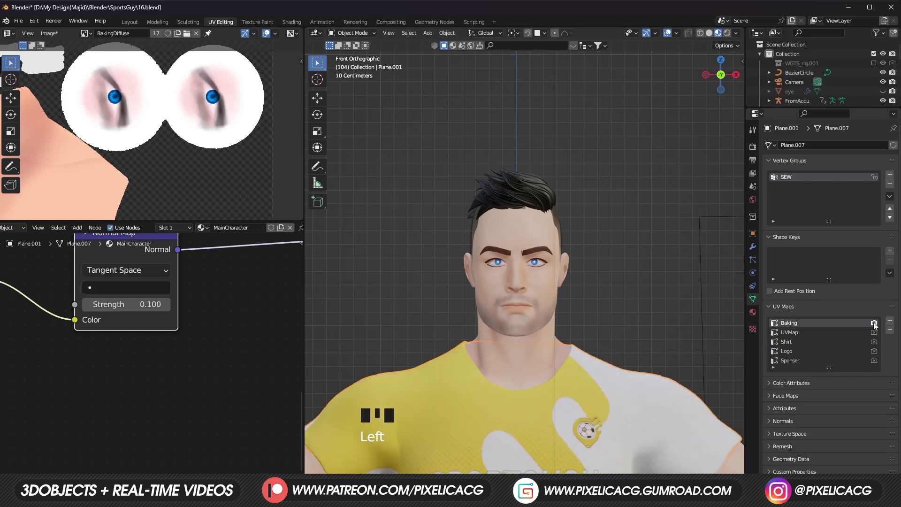
# Step: Assign the MainCharacter material to the body and make baking its active render UV map
pyautogui.keyDown('shift'); pyautogui.moveTo(641, 391); pyautogui.dragTo(601, 254, button='middle'); pyautogui.keyUp('shift')
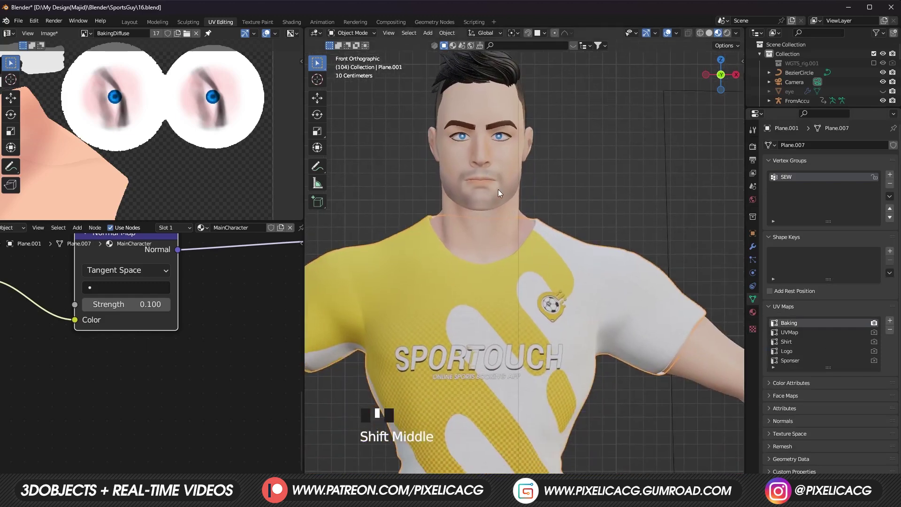
pyautogui.click(500, 201)
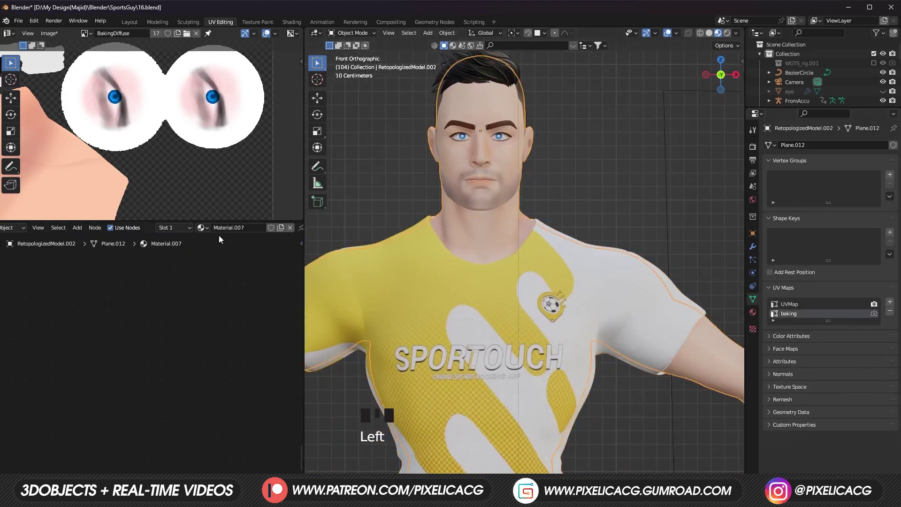
pyautogui.click(202, 228)
pyautogui.write('mai')
pyautogui.press('Return')
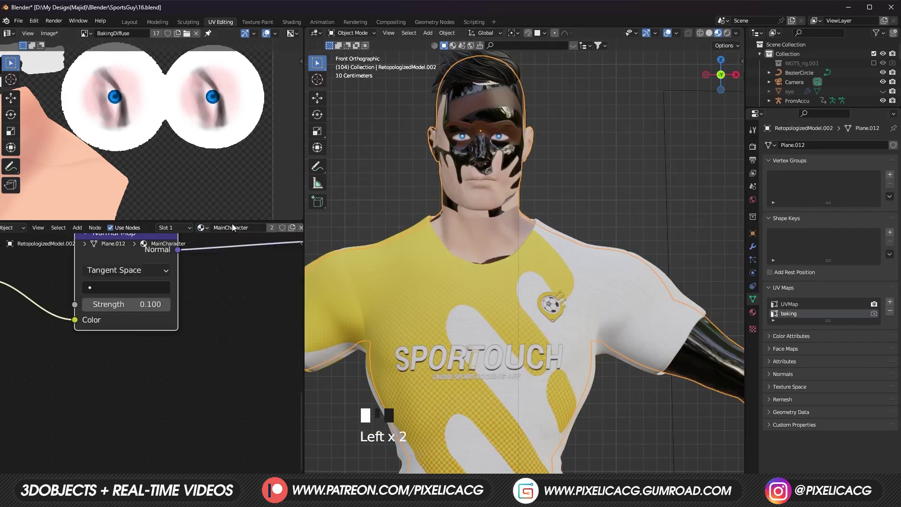
pyautogui.click(874, 314)
# Step: Select the character's hair
pyautogui.keyDown('shift'); pyautogui.moveTo(402, 258); pyautogui.dragTo(401, 362, button='middle'); pyautogui.keyUp('shift')
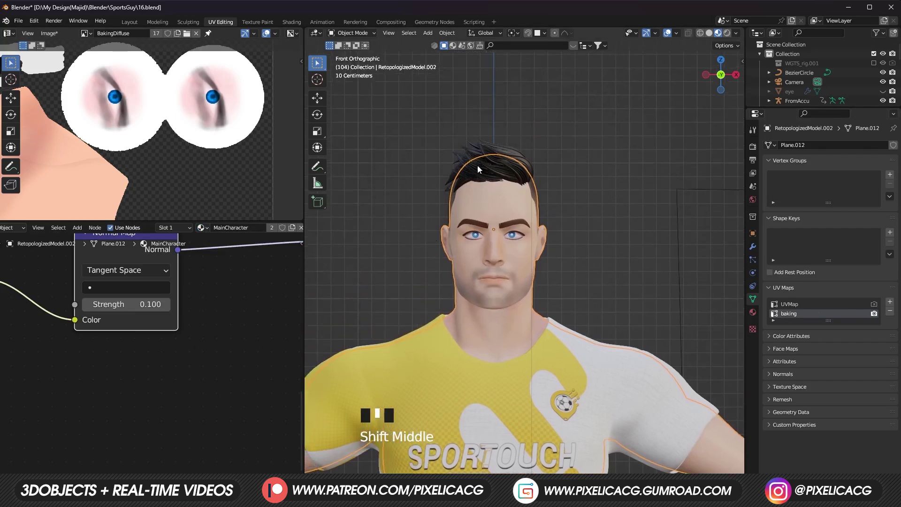
pyautogui.click(471, 169)
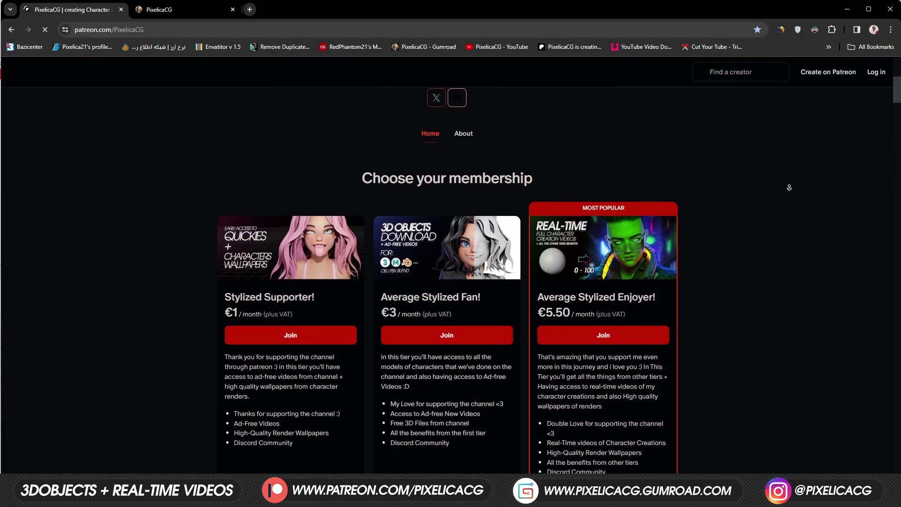
# Step: Switch to the web browser and look through PixelicaCG's Patreon membership tiers and Gumroad product listings
pyautogui.scroll(-2, 789, 188)
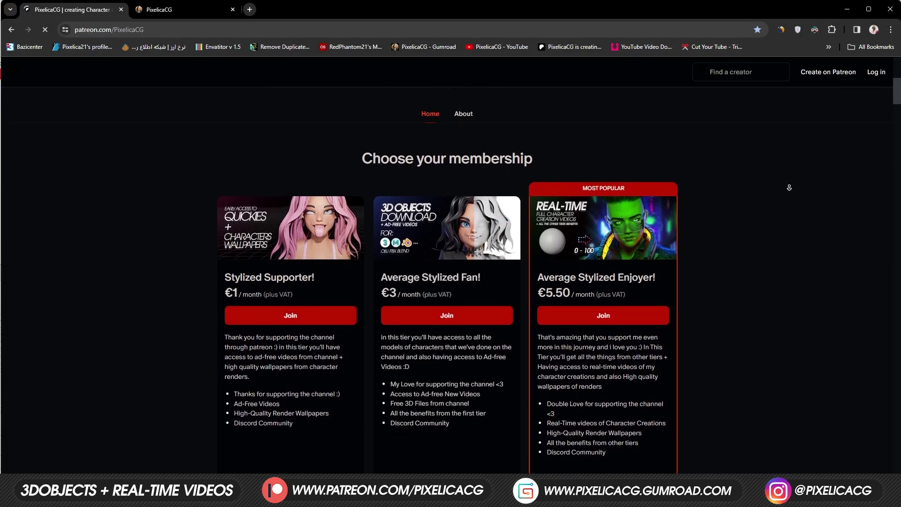
pyautogui.hotkey('ctrl', 'Tab')
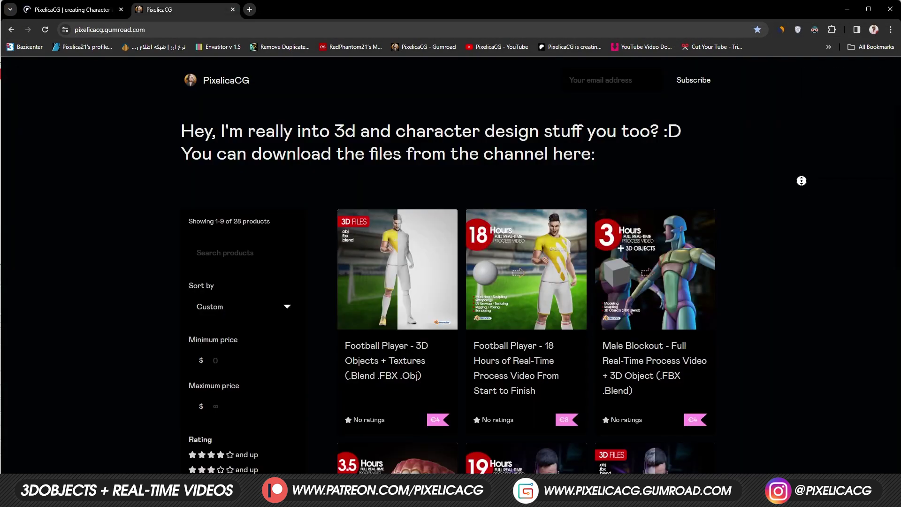
pyautogui.scroll(-3, 801, 193)
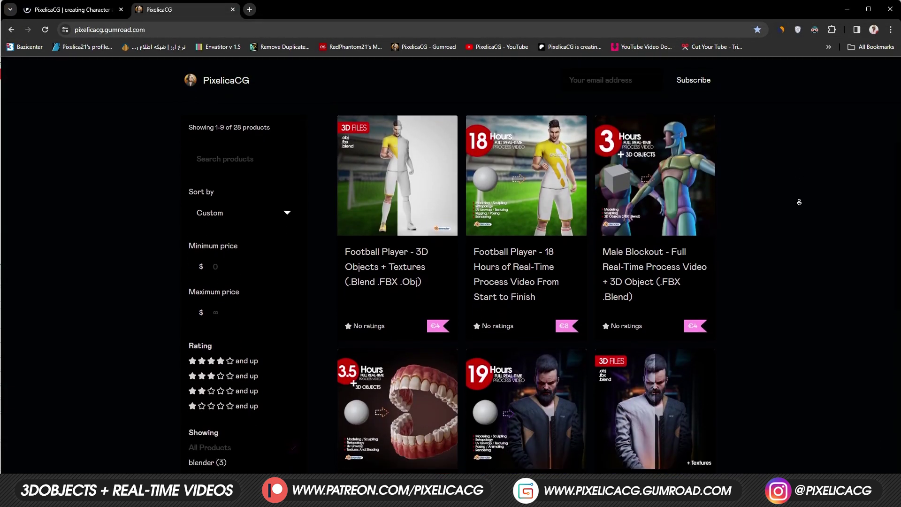
pyautogui.scroll(-3, 799, 202)
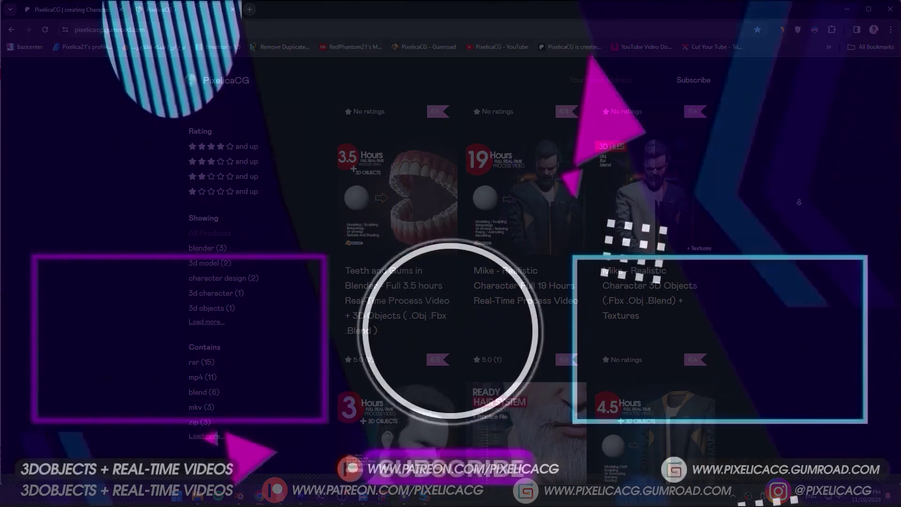